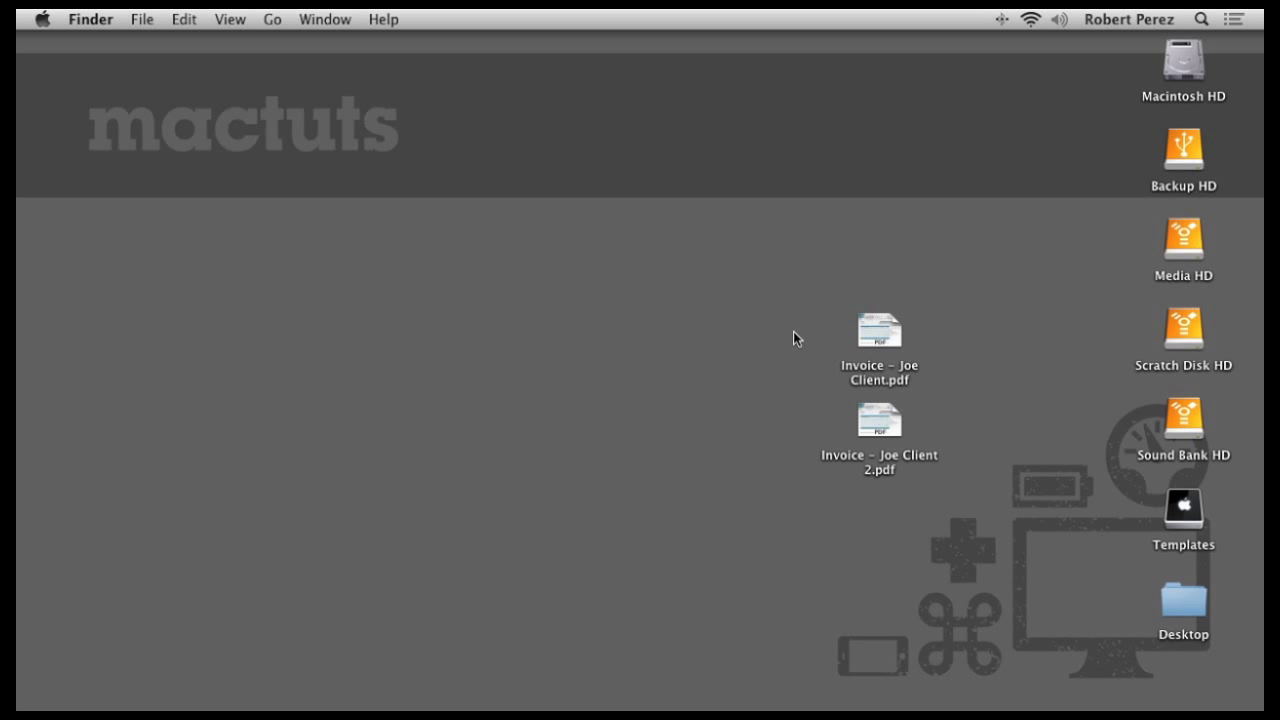
- Quit Acrobat and open Get Info for Invoice – Joe Client.pdf, expanding Open with to show Adobe Acrobat Pro
click(880, 327)
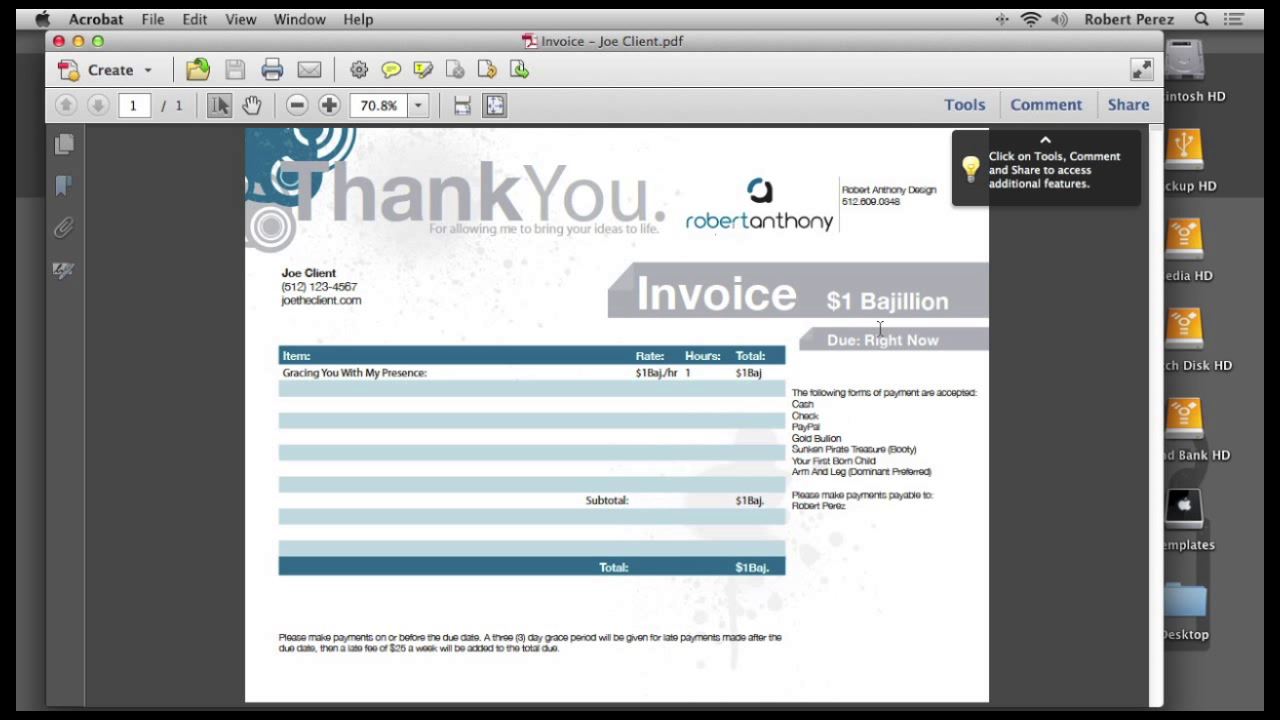
key(super+q)
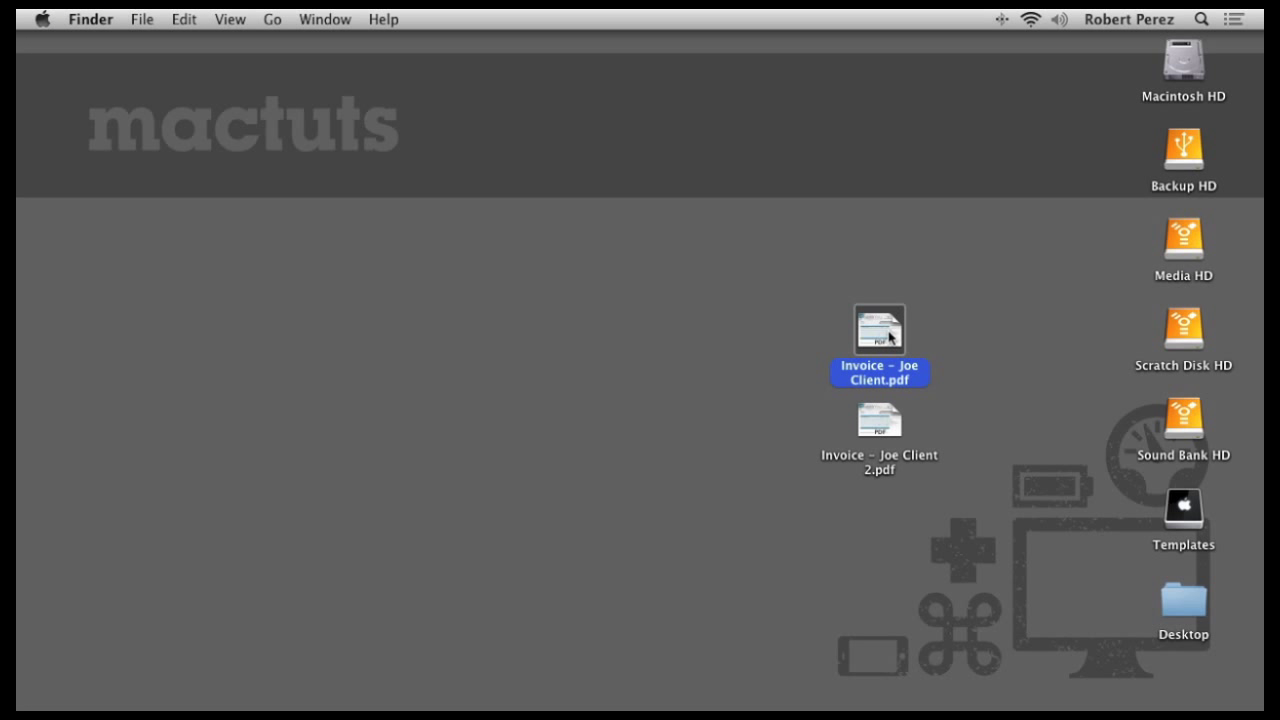
right_click(888, 333)
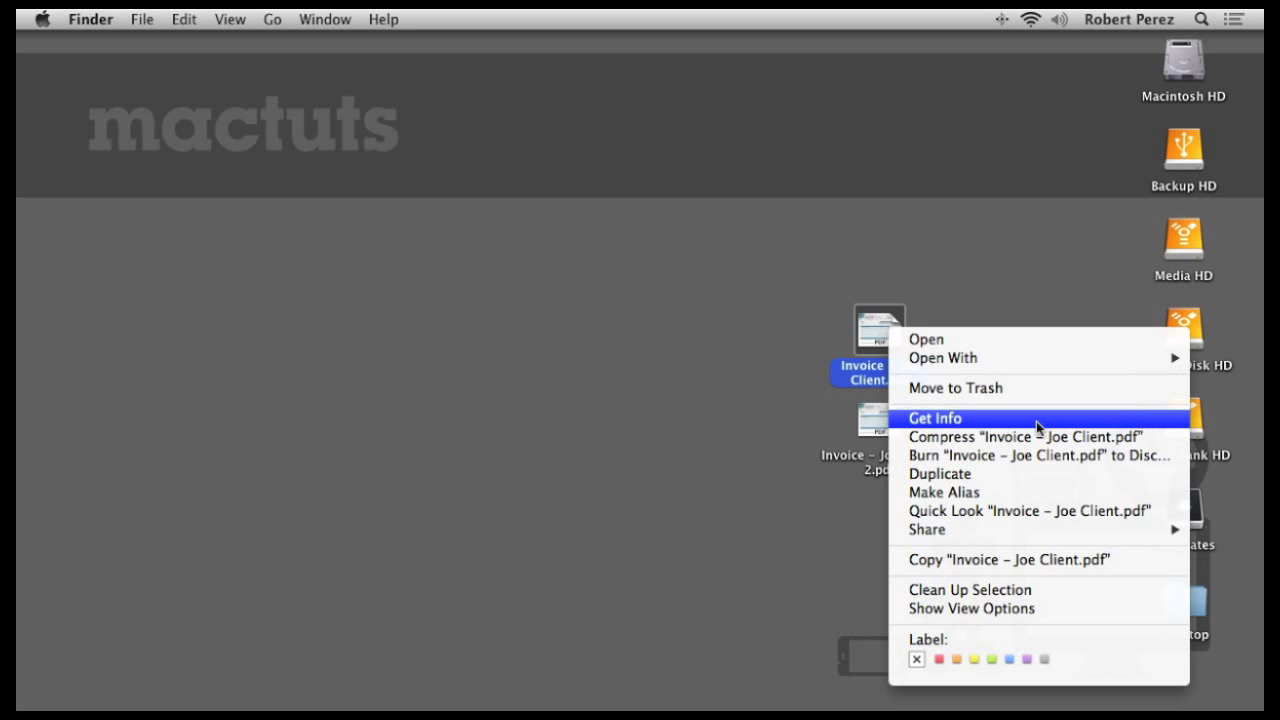
click(1000, 427)
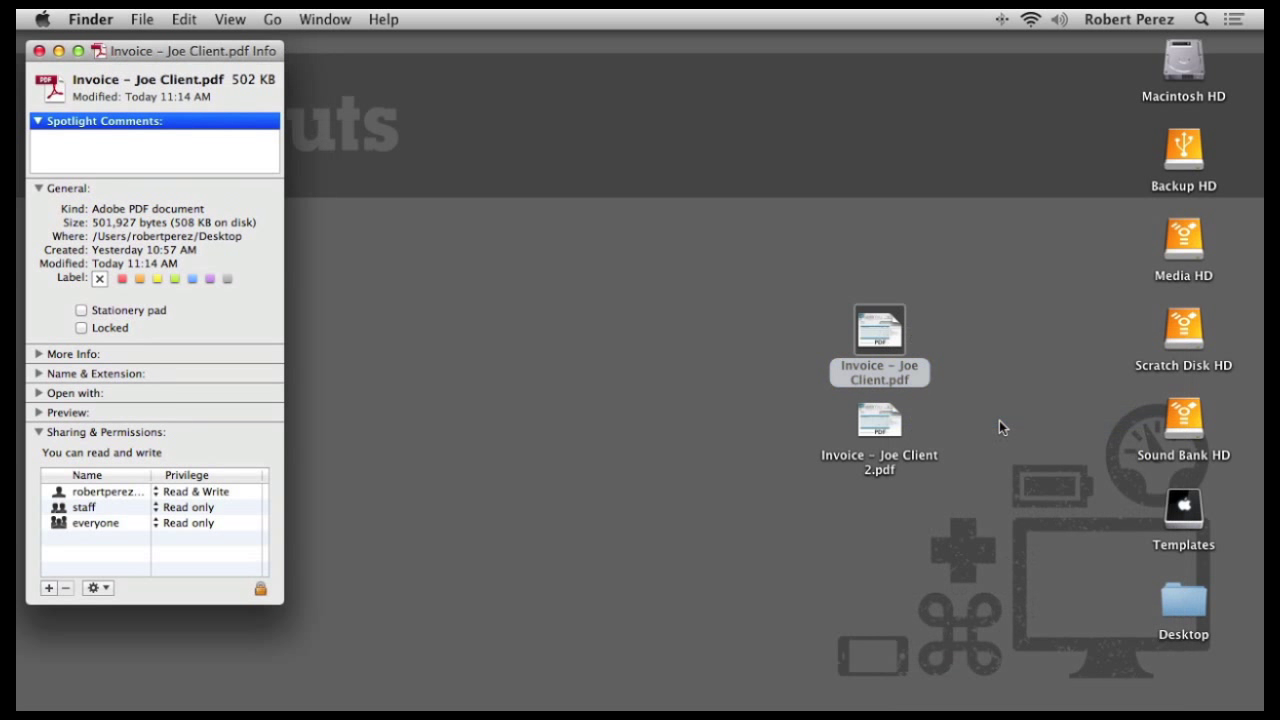
mouse_move(137, 53)
mouse_down()
mouse_move(470, 99)
mouse_move(542, 74)
mouse_up()
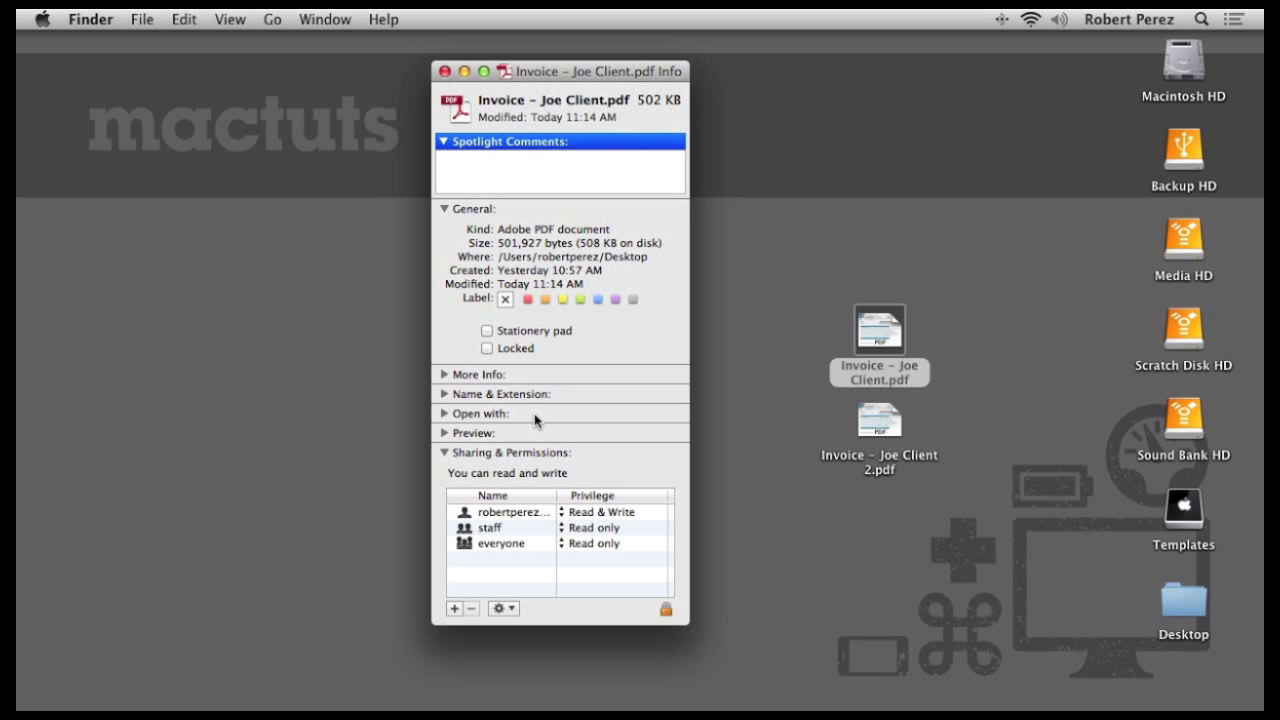
click(444, 413)
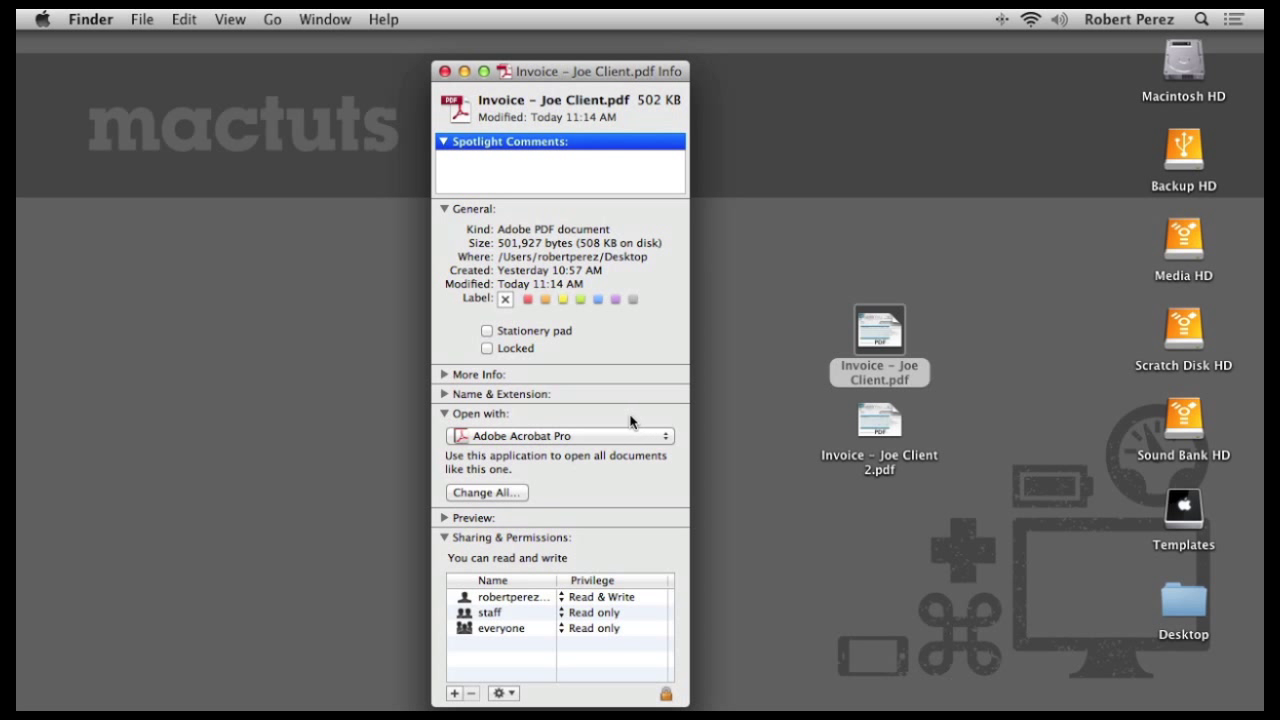
- Set the Joe Client invoice to open with Preview, test-open it, and close it
click(596, 438)
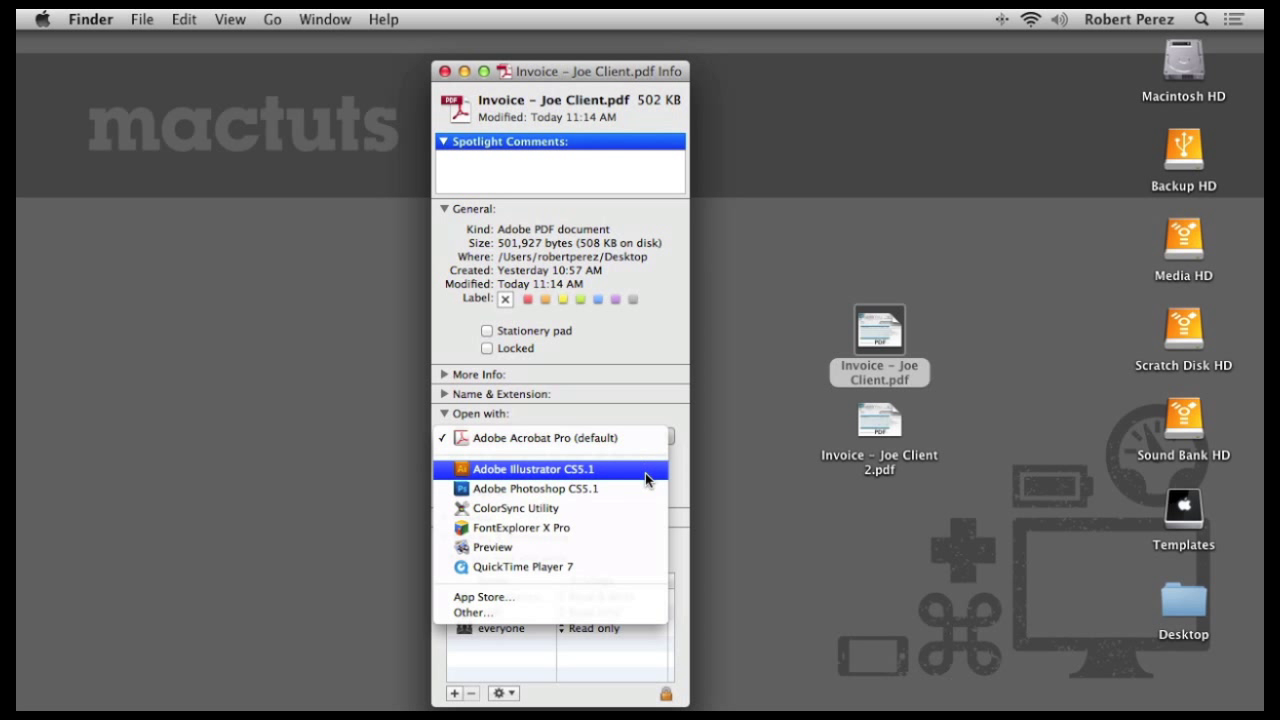
click(643, 546)
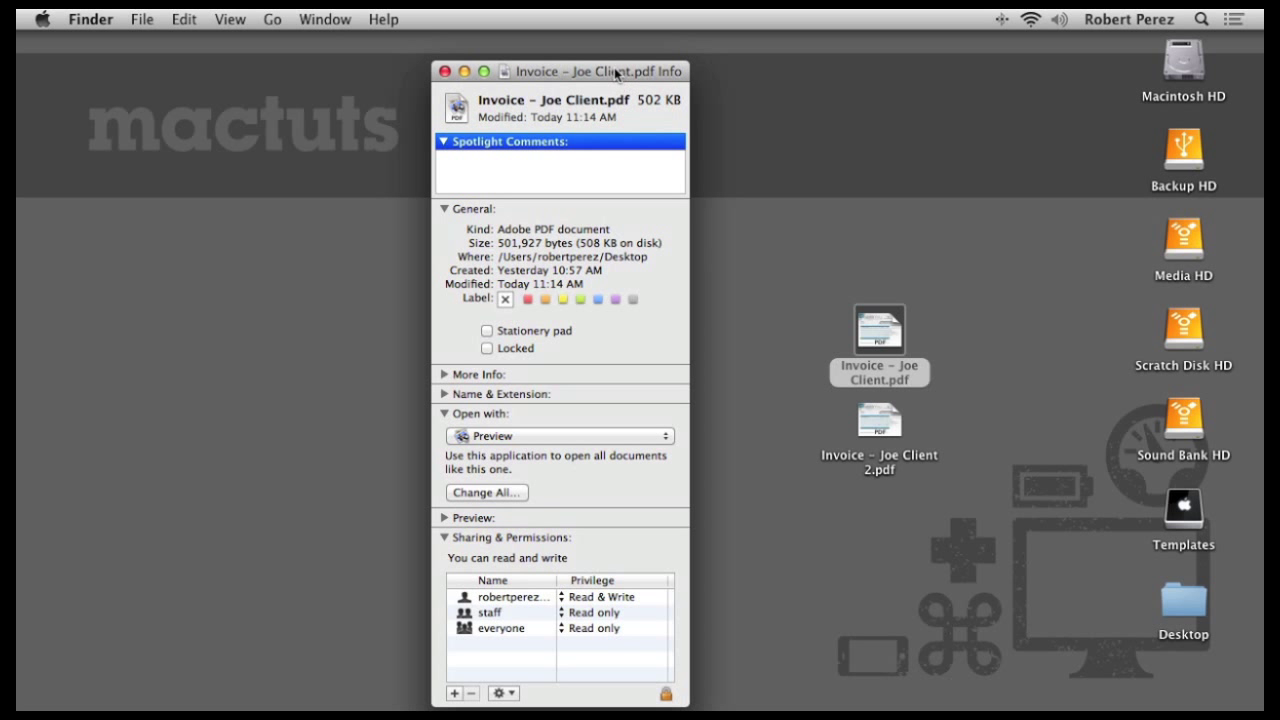
drag(616, 73, 451, 43)
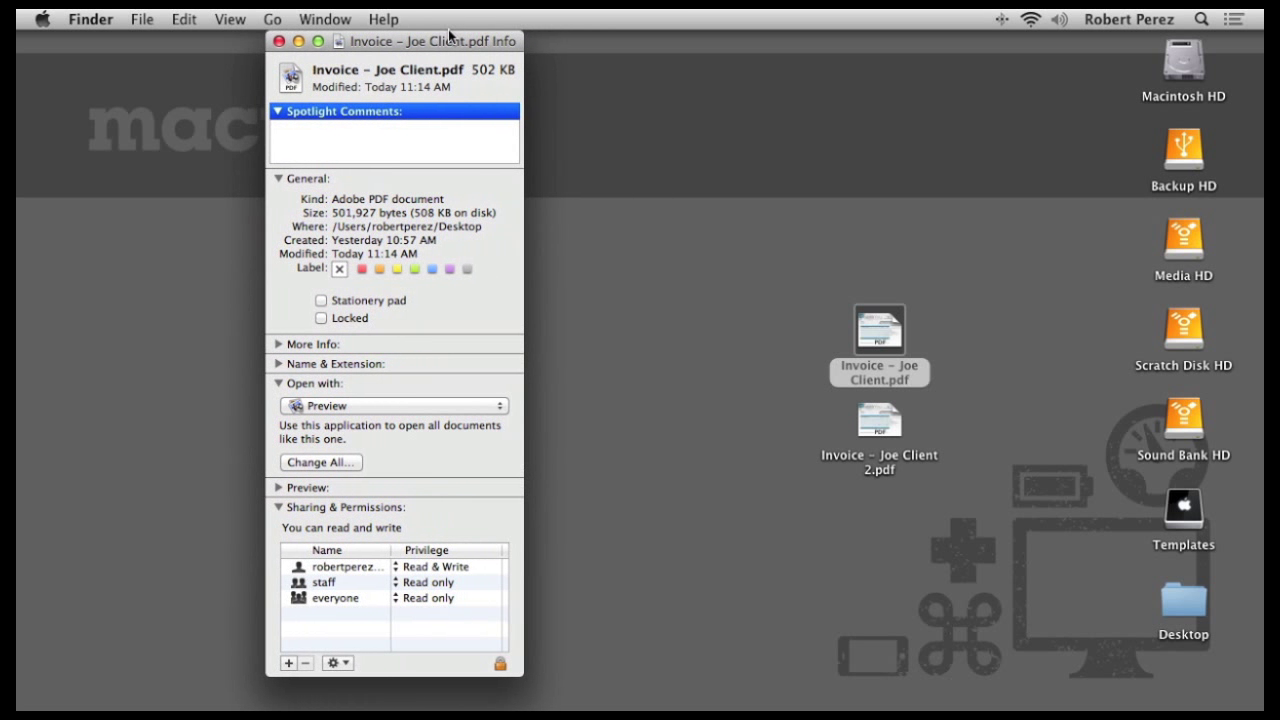
click(790, 275)
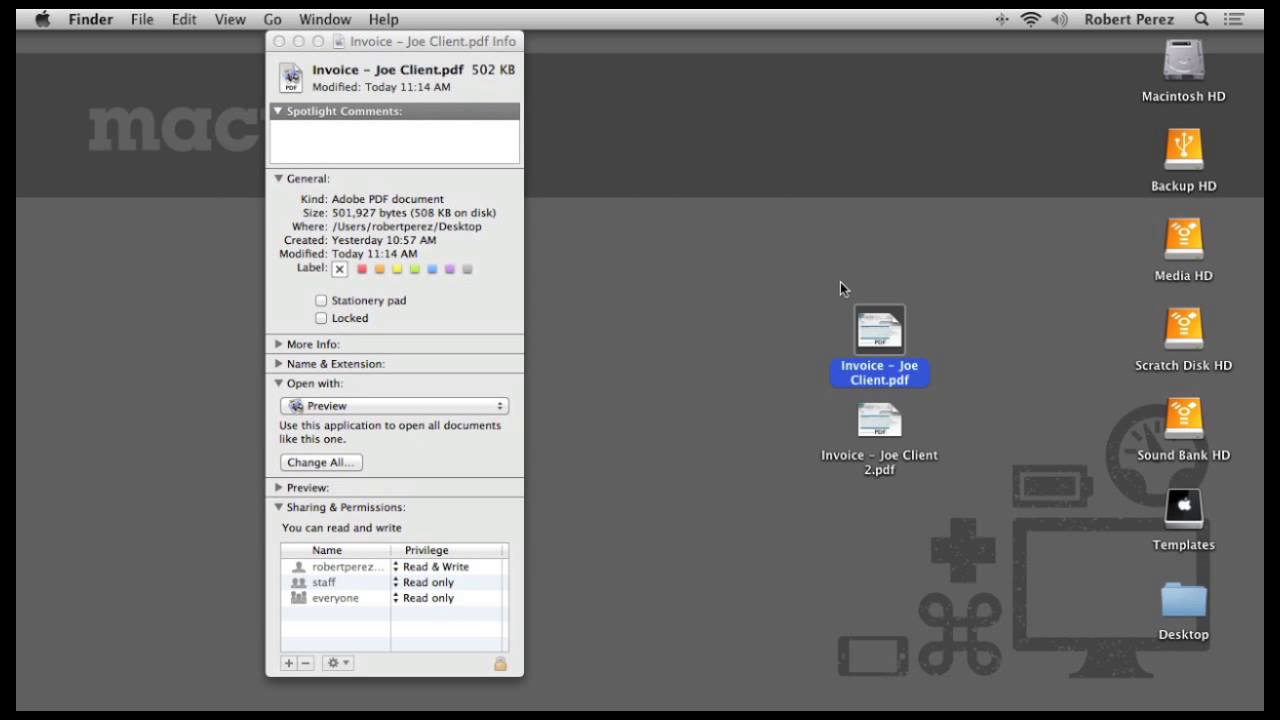
double_click(879, 342)
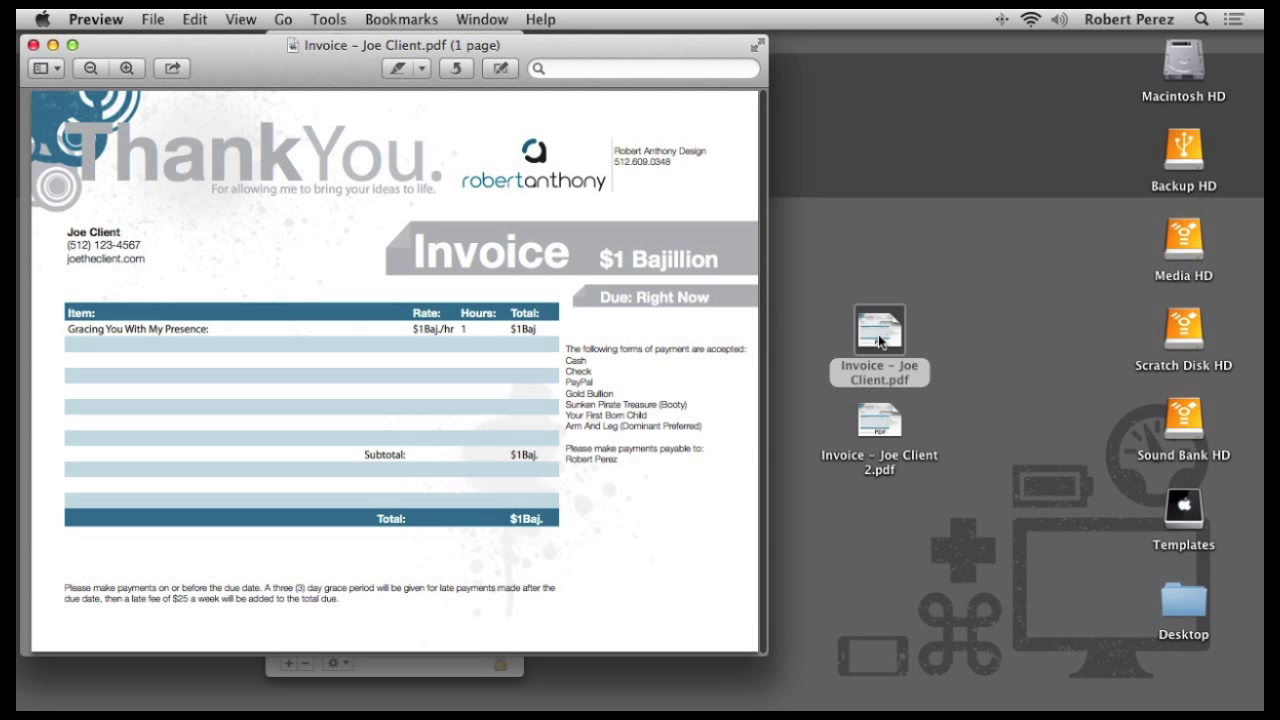
drag(225, 57, 360, 72)
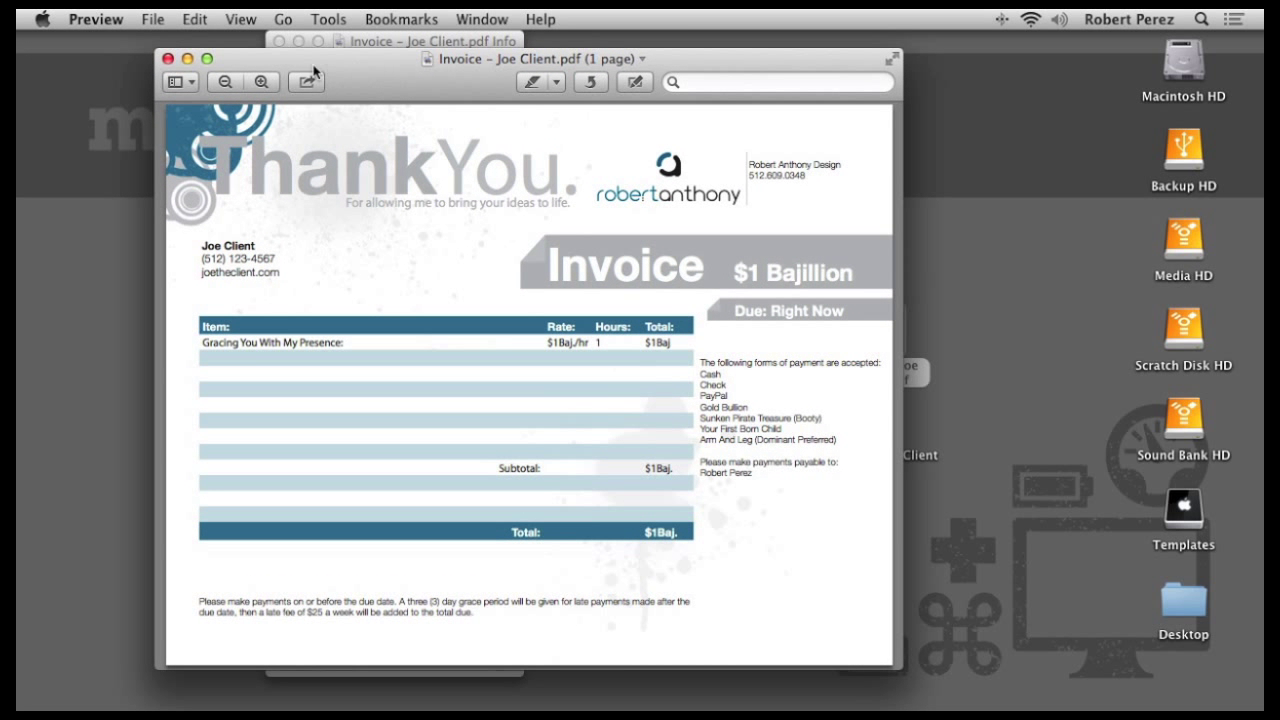
click(168, 58)
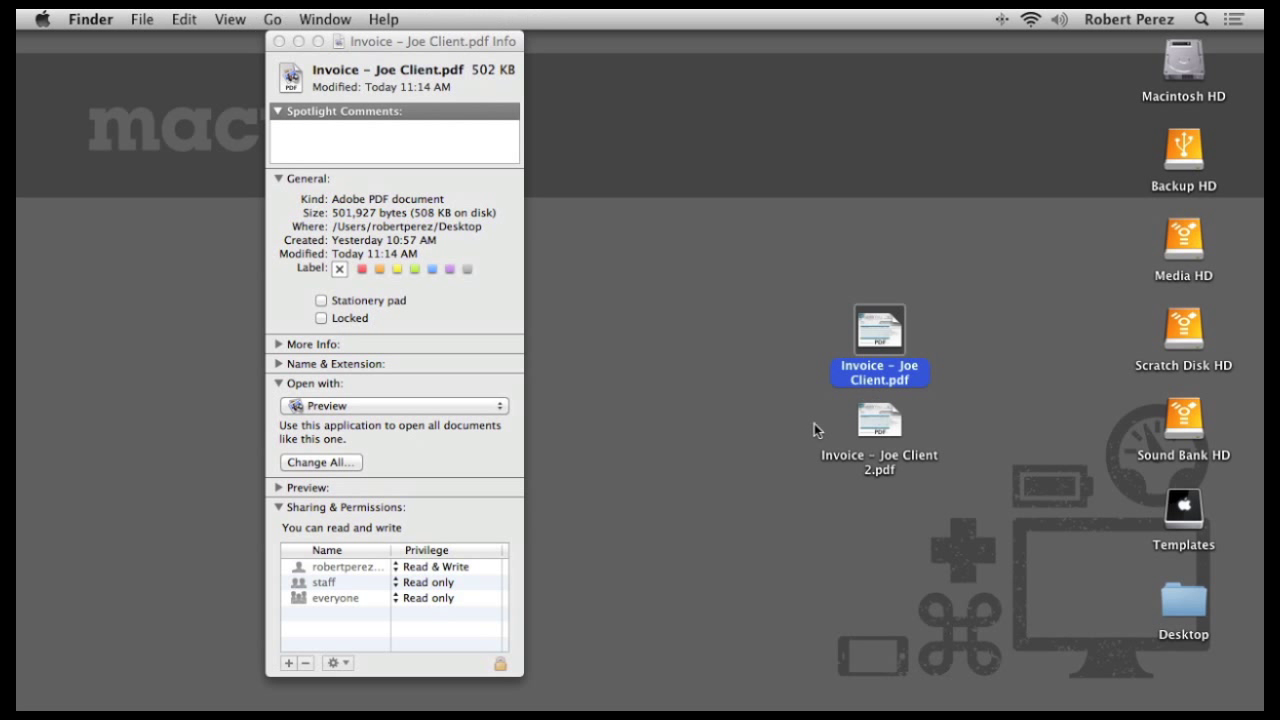
- Switch the invoice's Open with application to Adobe Illustrator CS5.1 and close Get Info
click(763, 425)
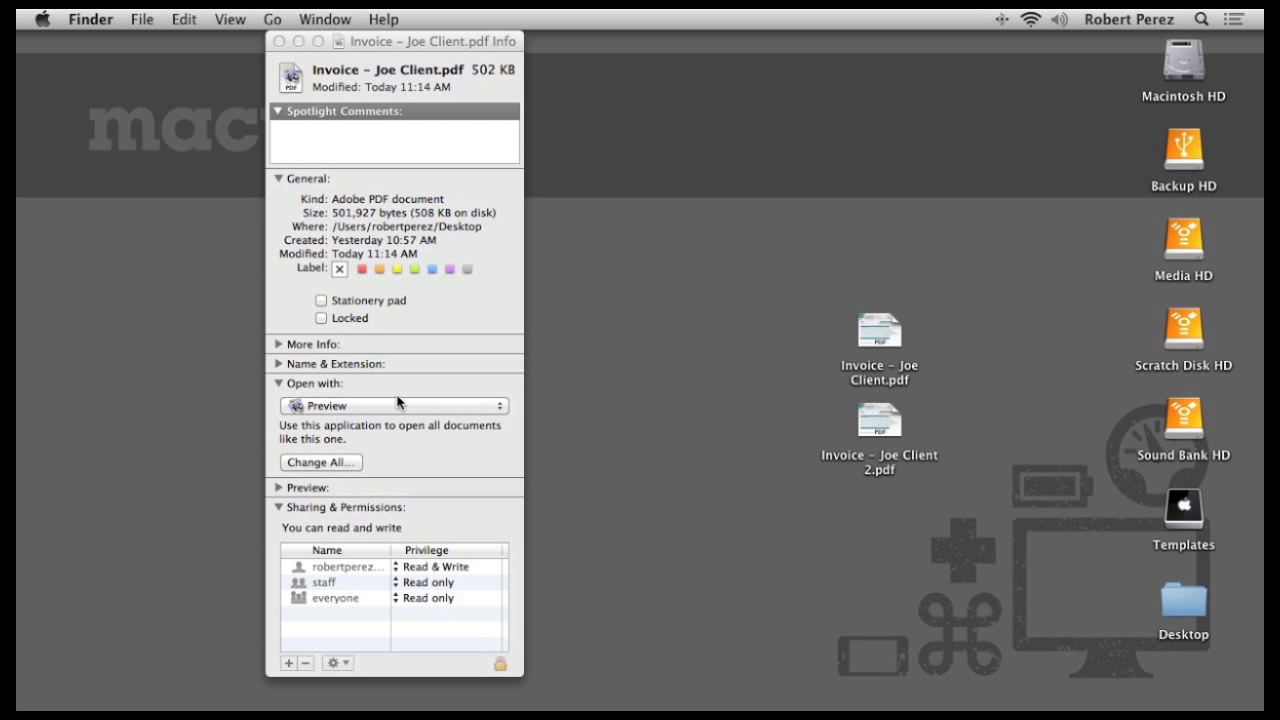
click(352, 407)
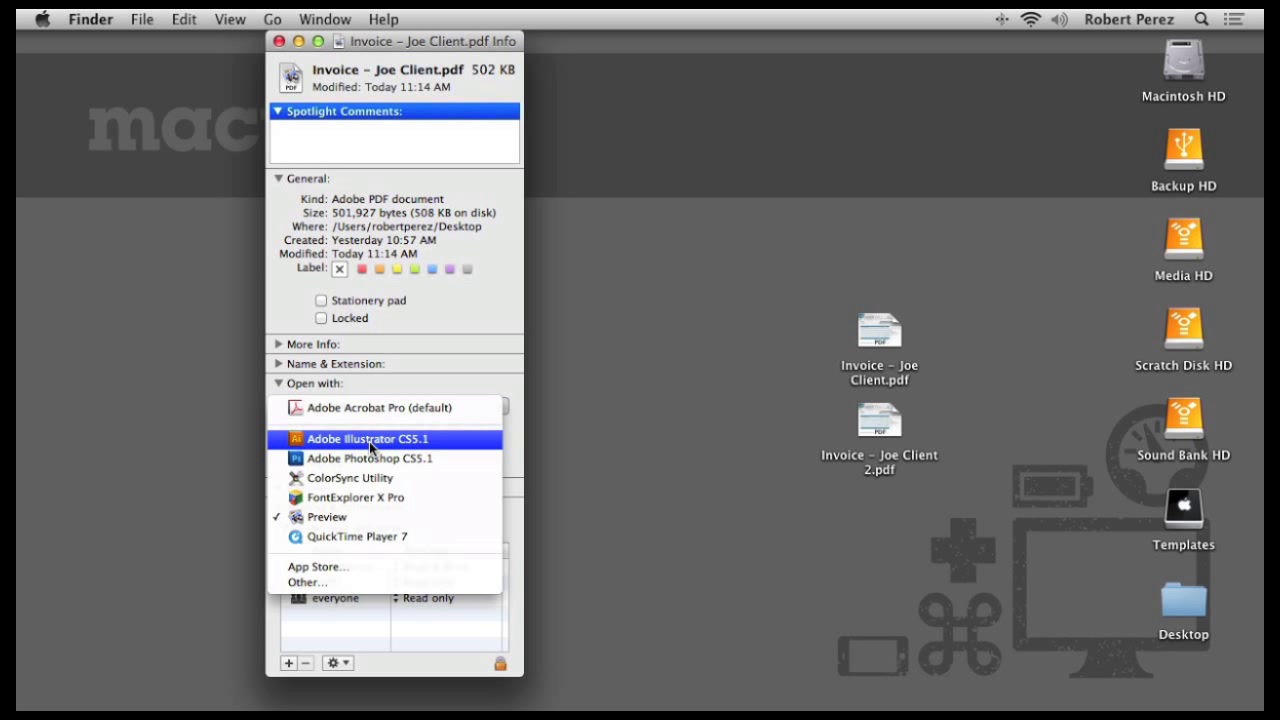
click(367, 438)
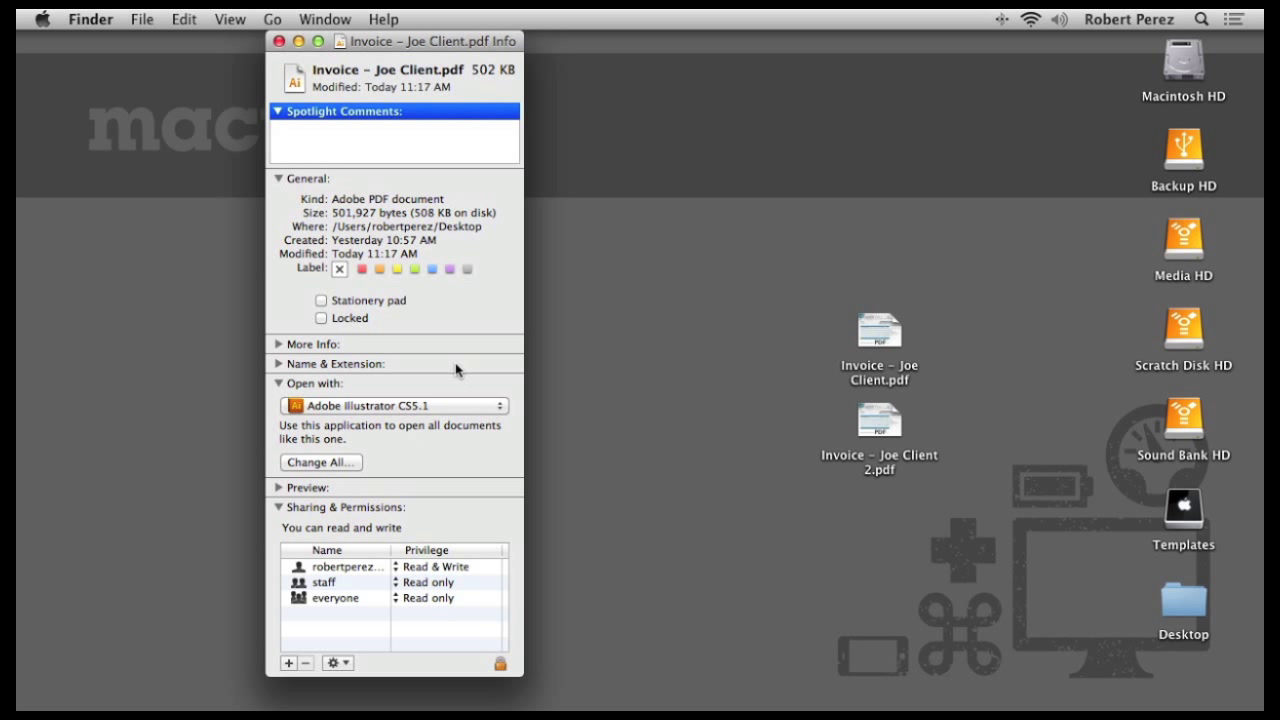
key(super+w)
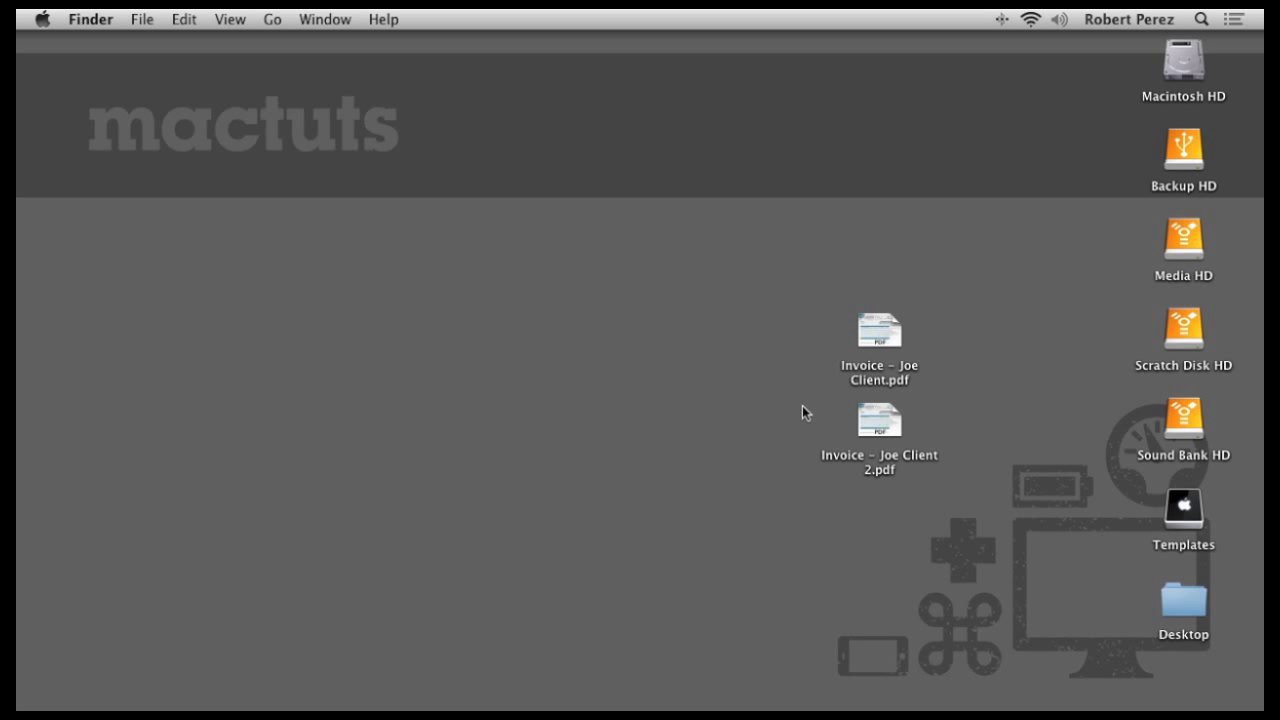
- Set Invoice – Joe Client 2.pdf to Preview and apply Change All to every Acrobat PDF
click(876, 430)
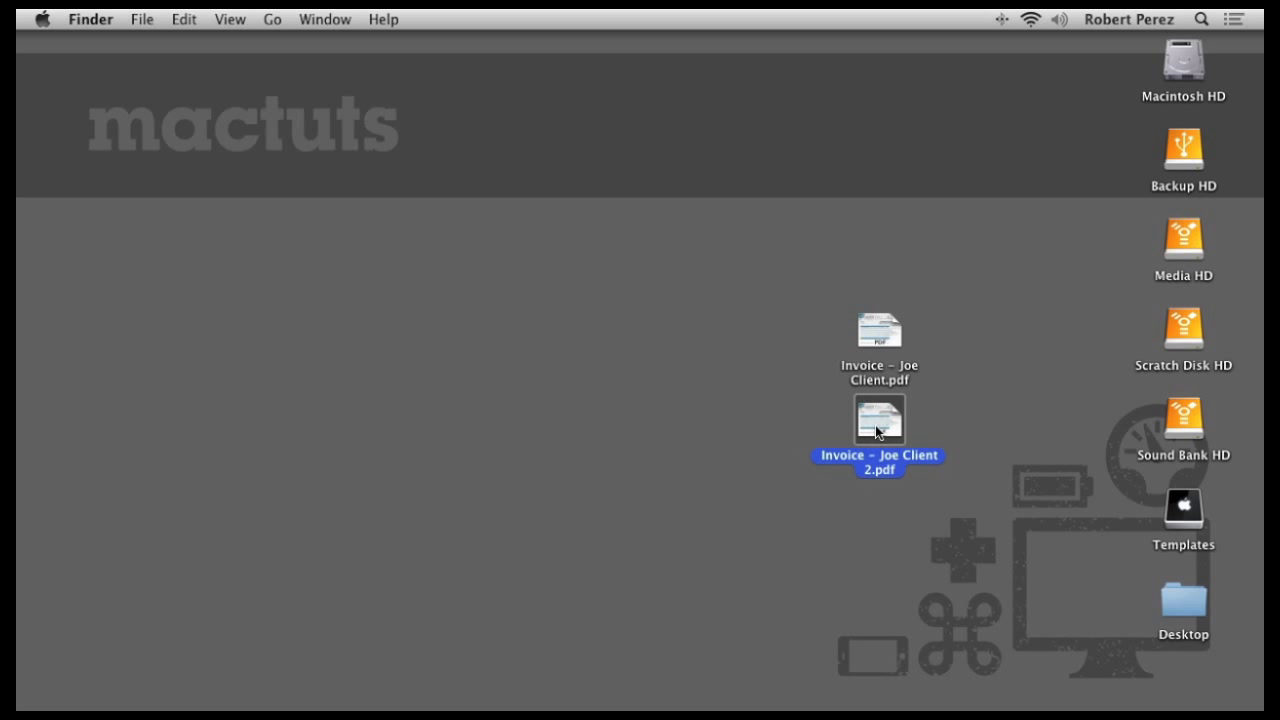
key(super+i)
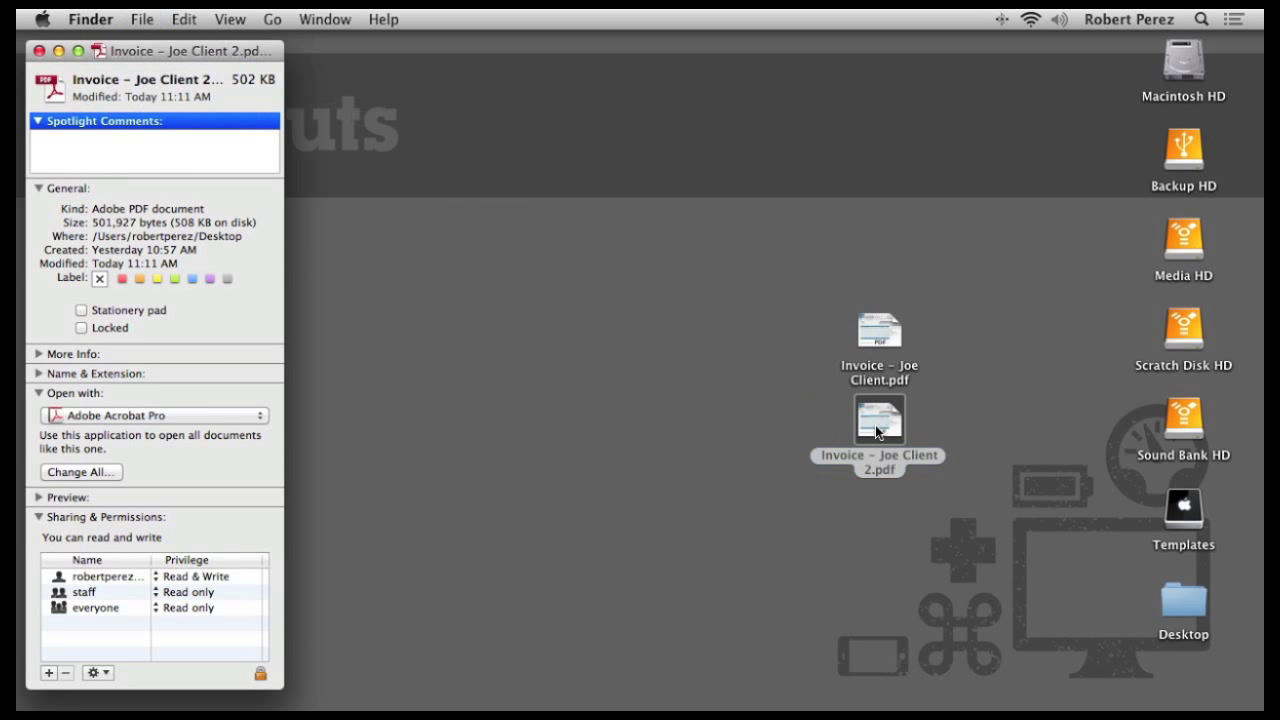
click(128, 416)
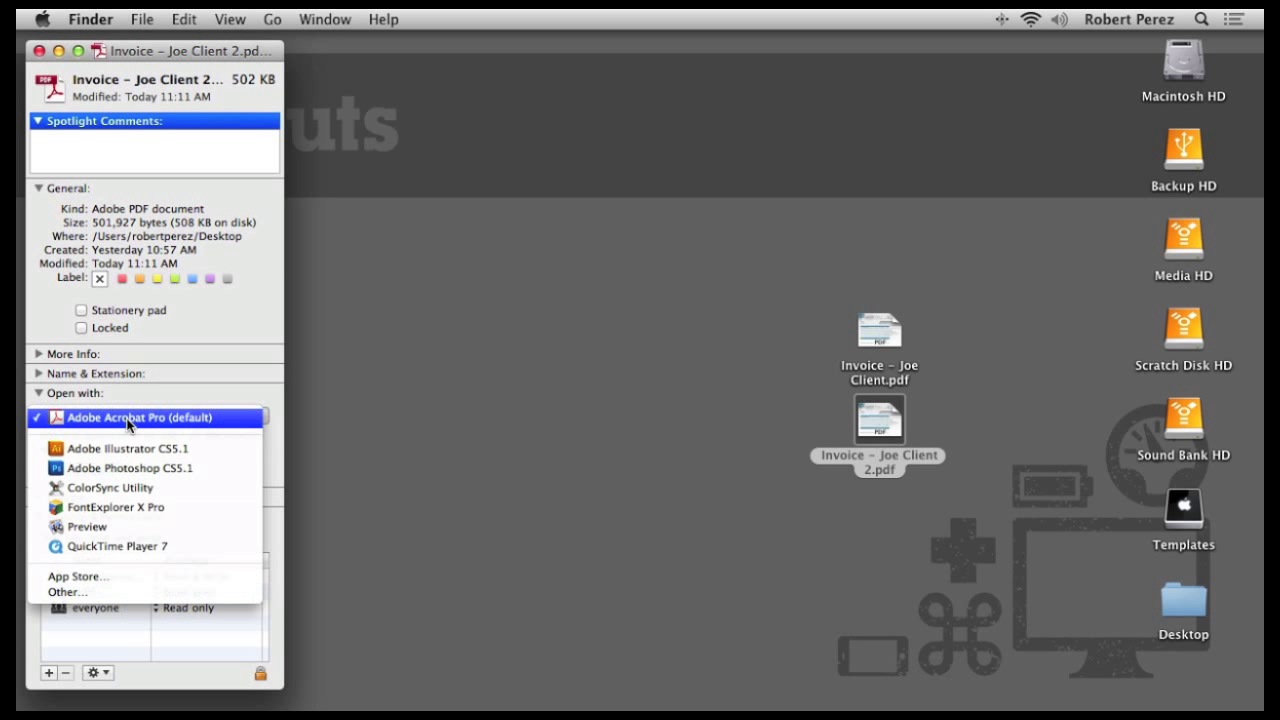
click(160, 526)
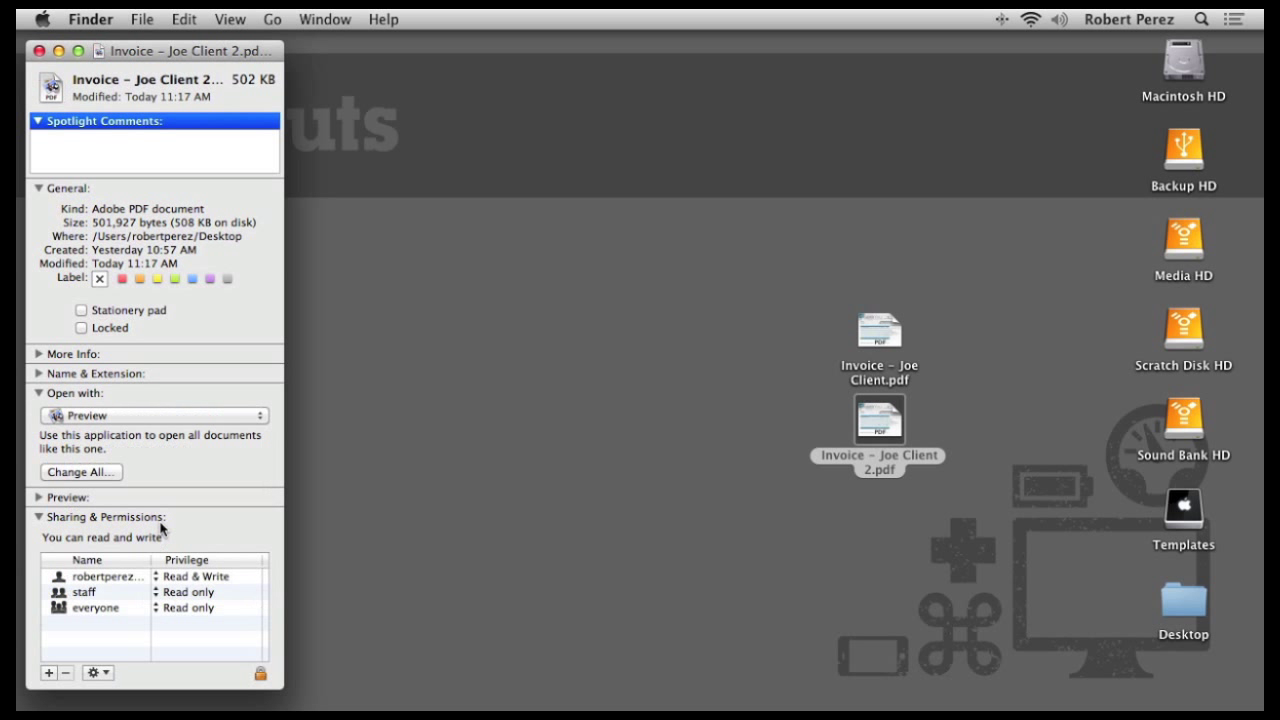
click(104, 474)
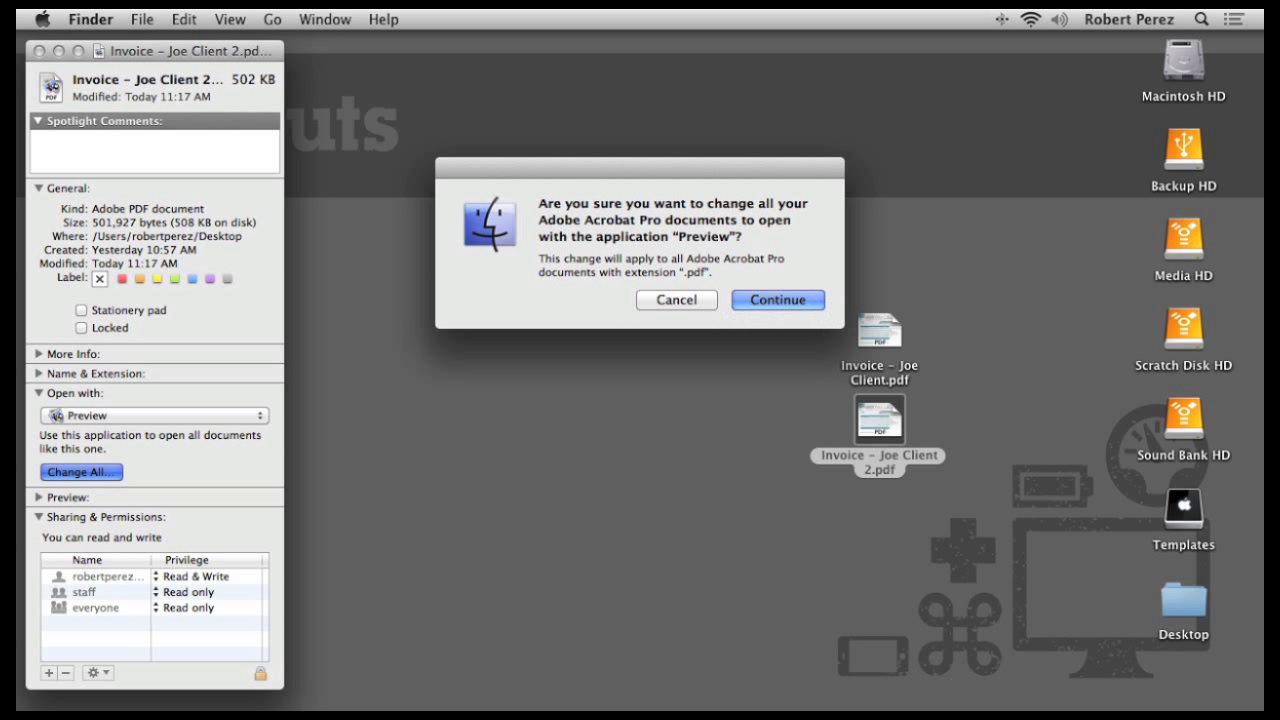
click(786, 302)
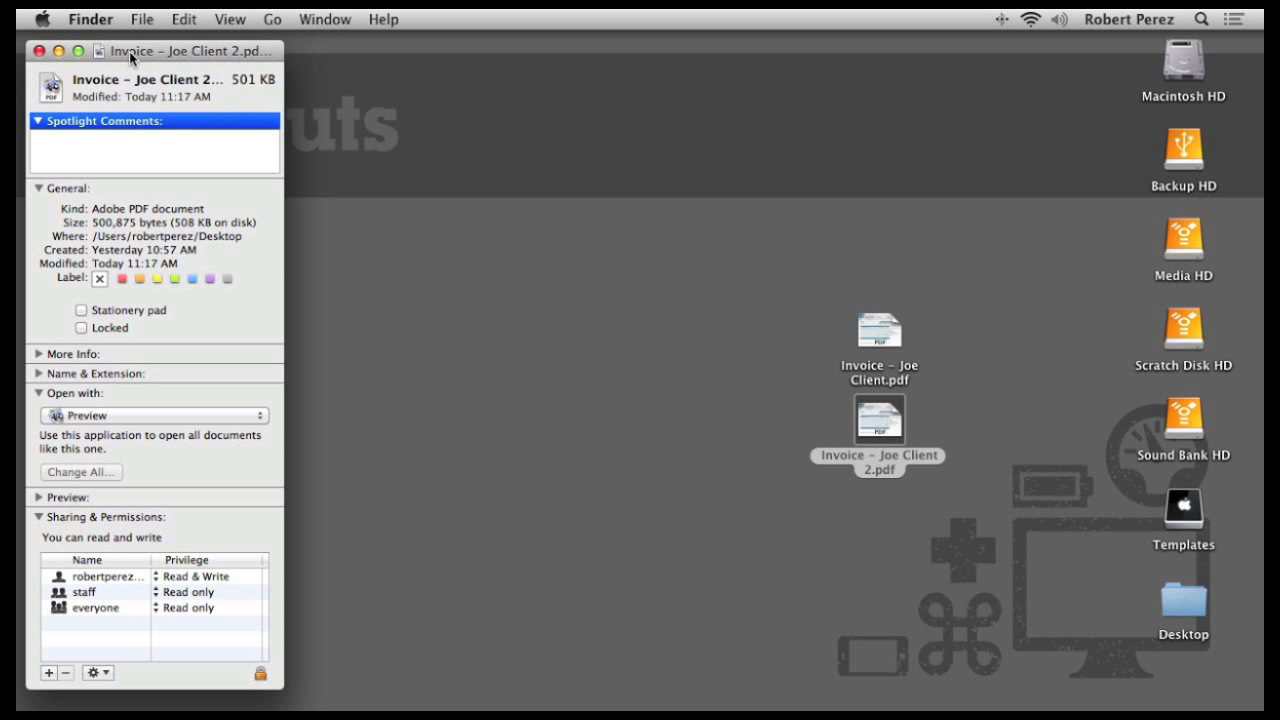
- Close the Info window, test that Invoice – Joe Client 2.pdf opens in Preview, then quit Preview
drag(131, 51, 305, 71)
click(216, 71)
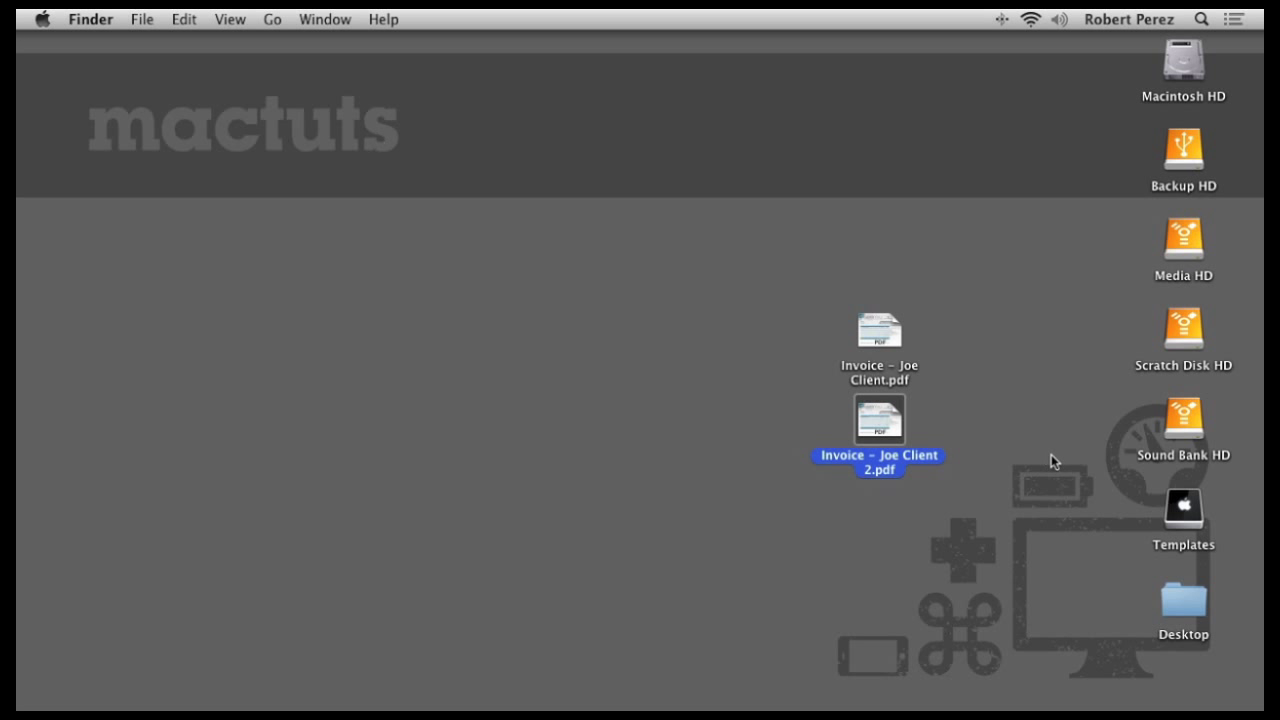
double_click(880, 422)
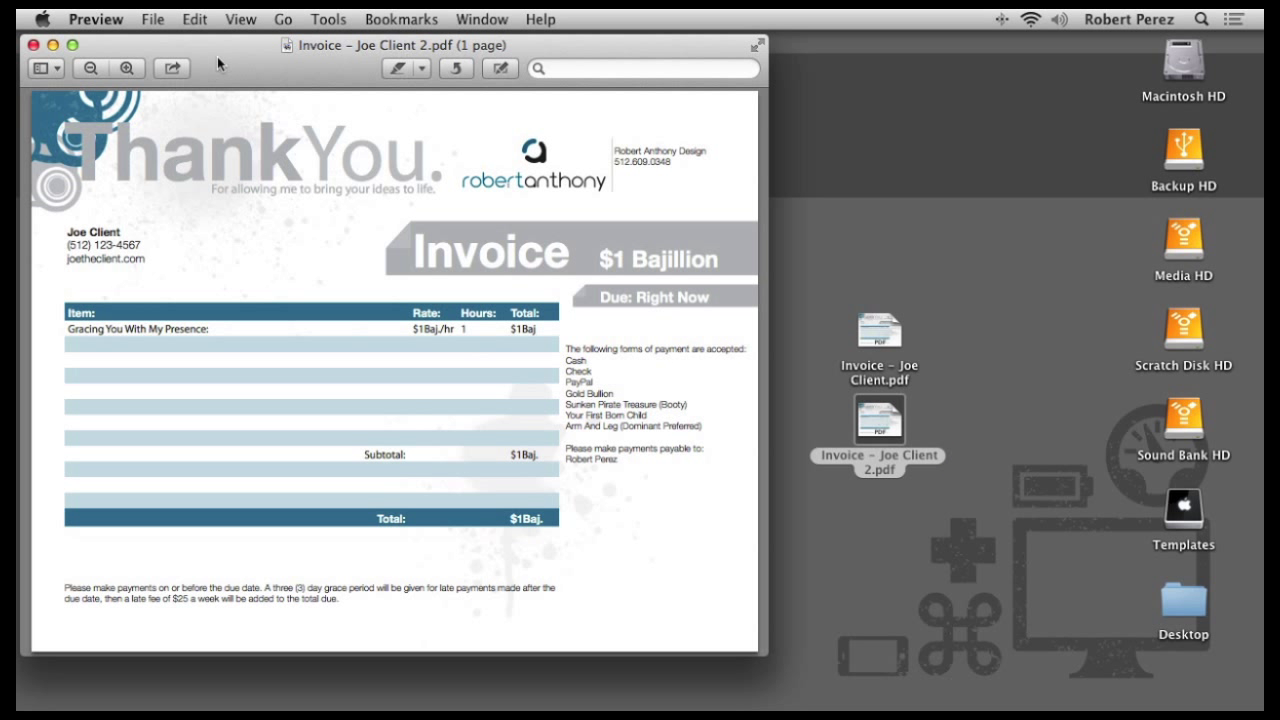
key(super+q)
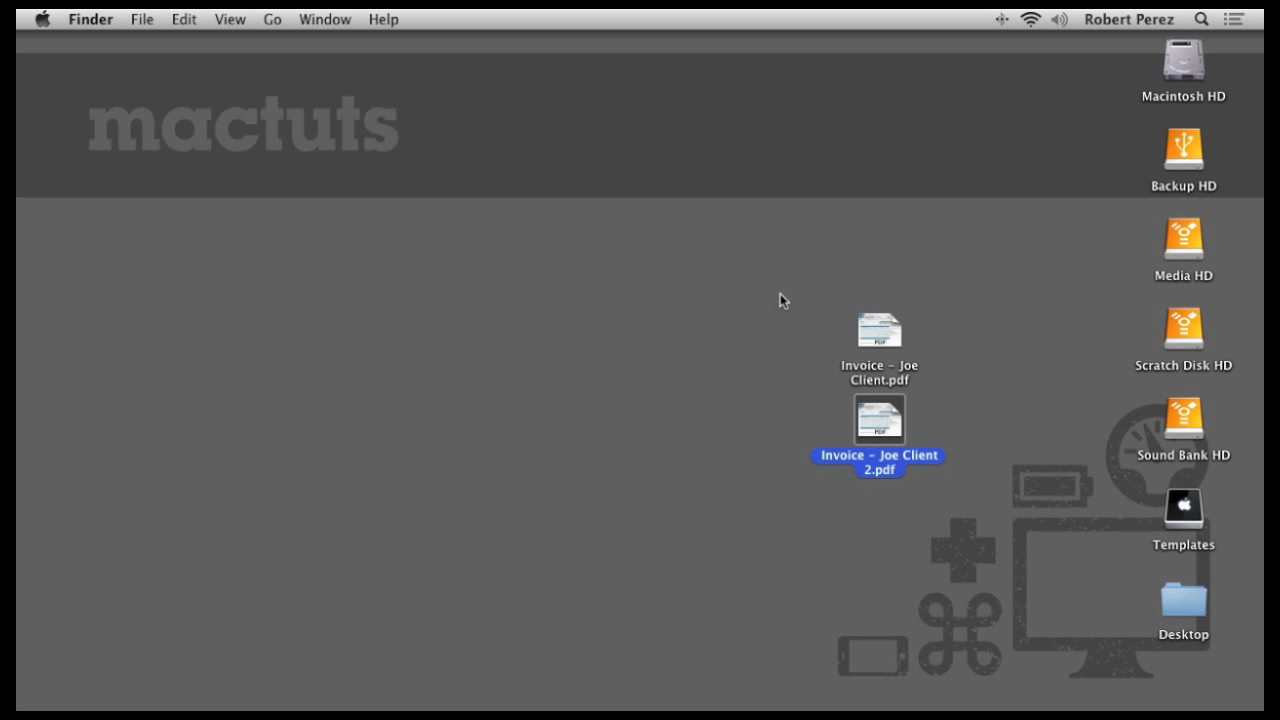
- Move the Invoice – Joe Client.pdf icon toward the centre and show its Info window
drag(886, 337, 698, 316)
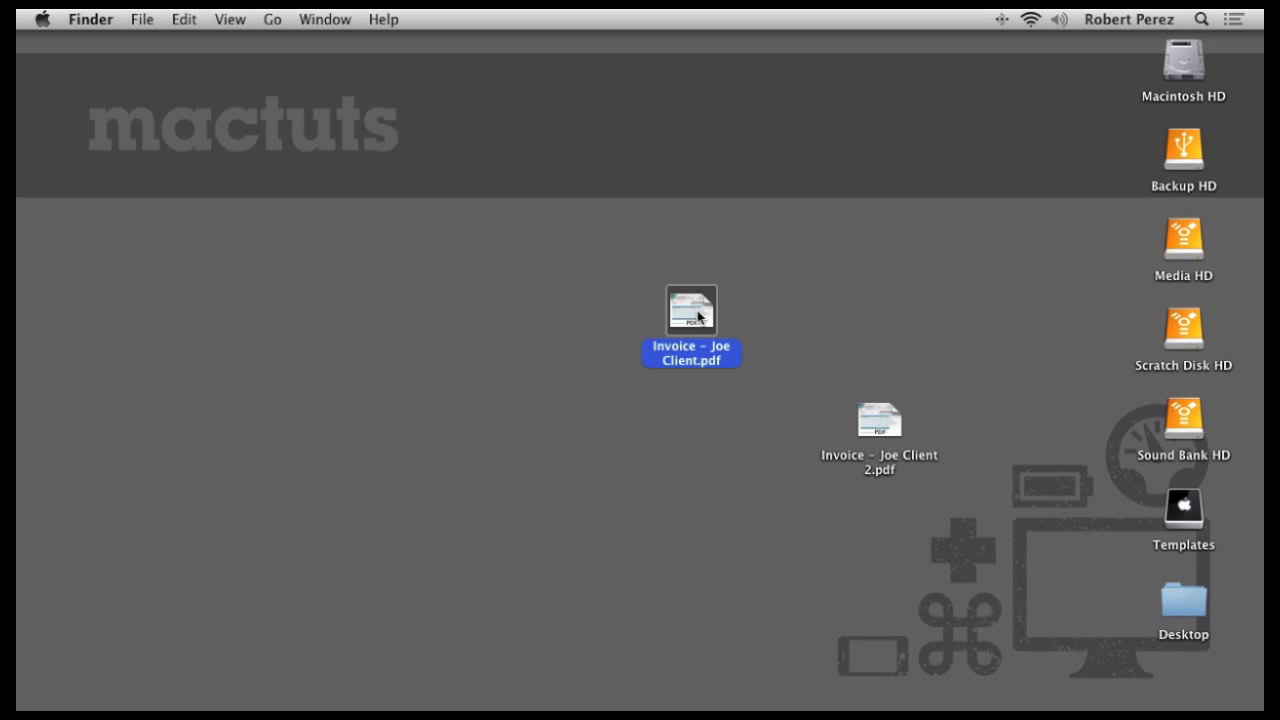
key(super+i)
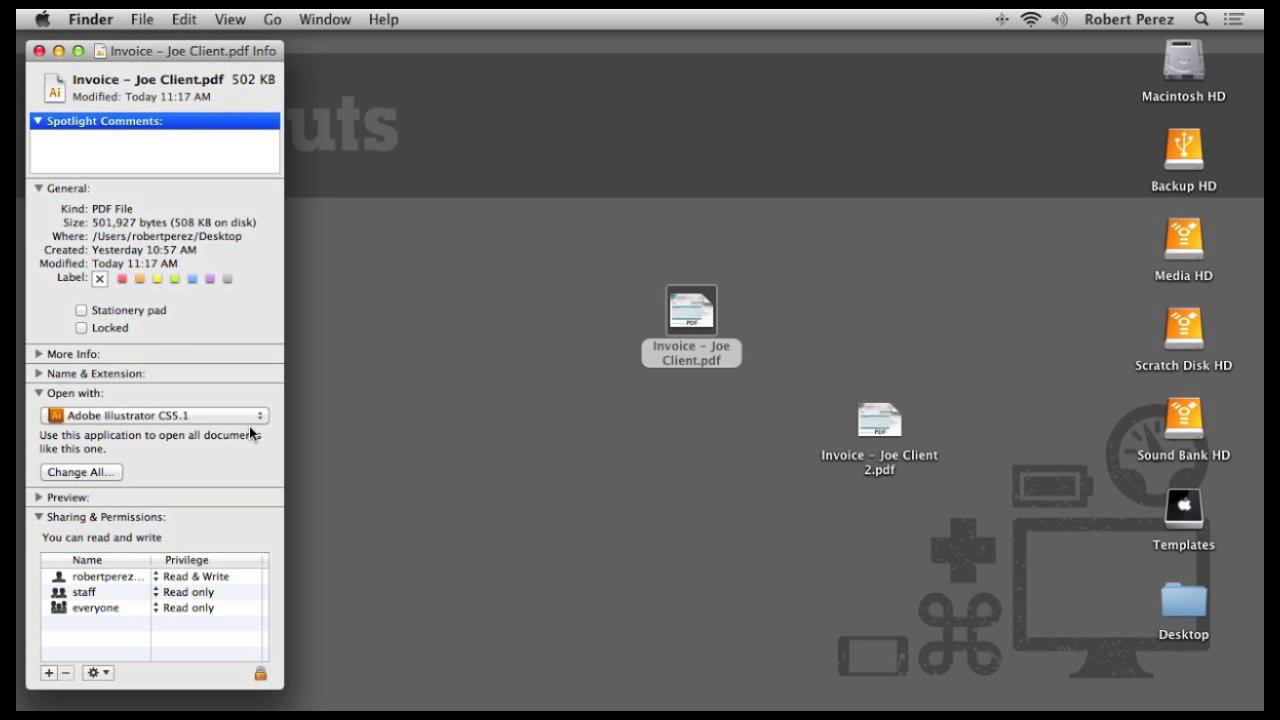
drag(166, 51, 269, 51)
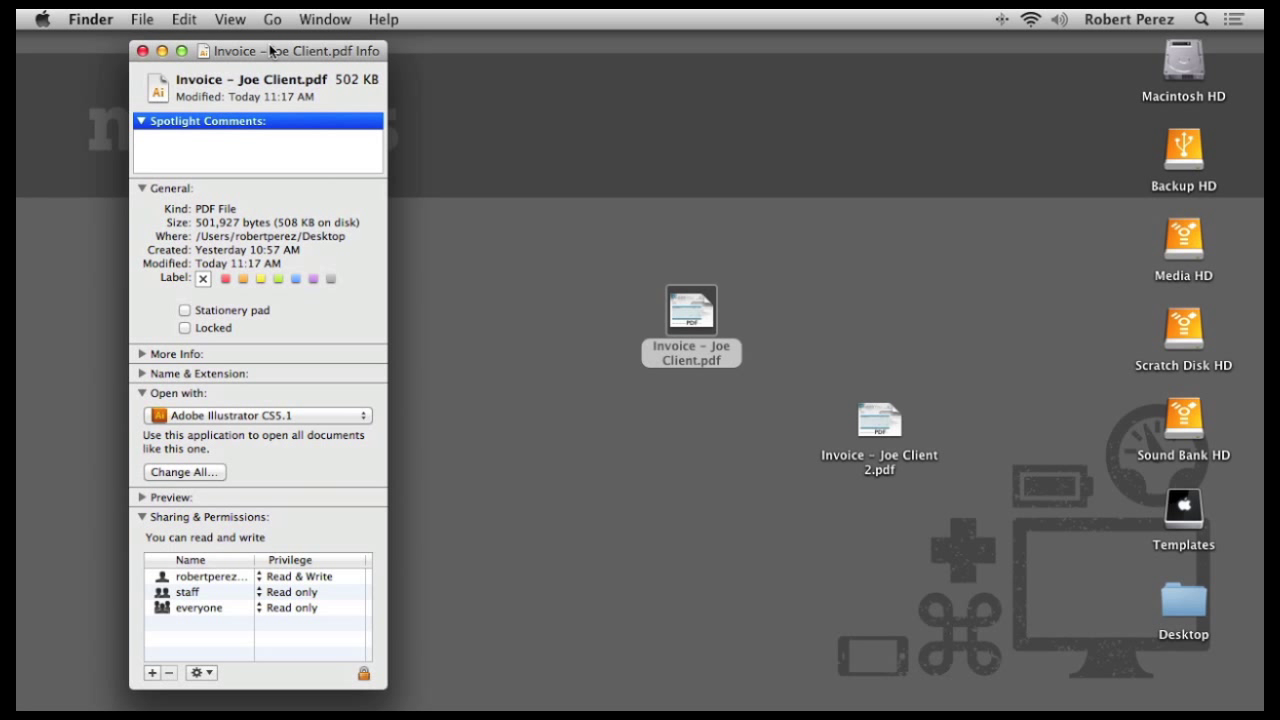
- Browse Other… applications, cancel, then choose App Store from Open with to find PDF-capable apps
click(329, 418)
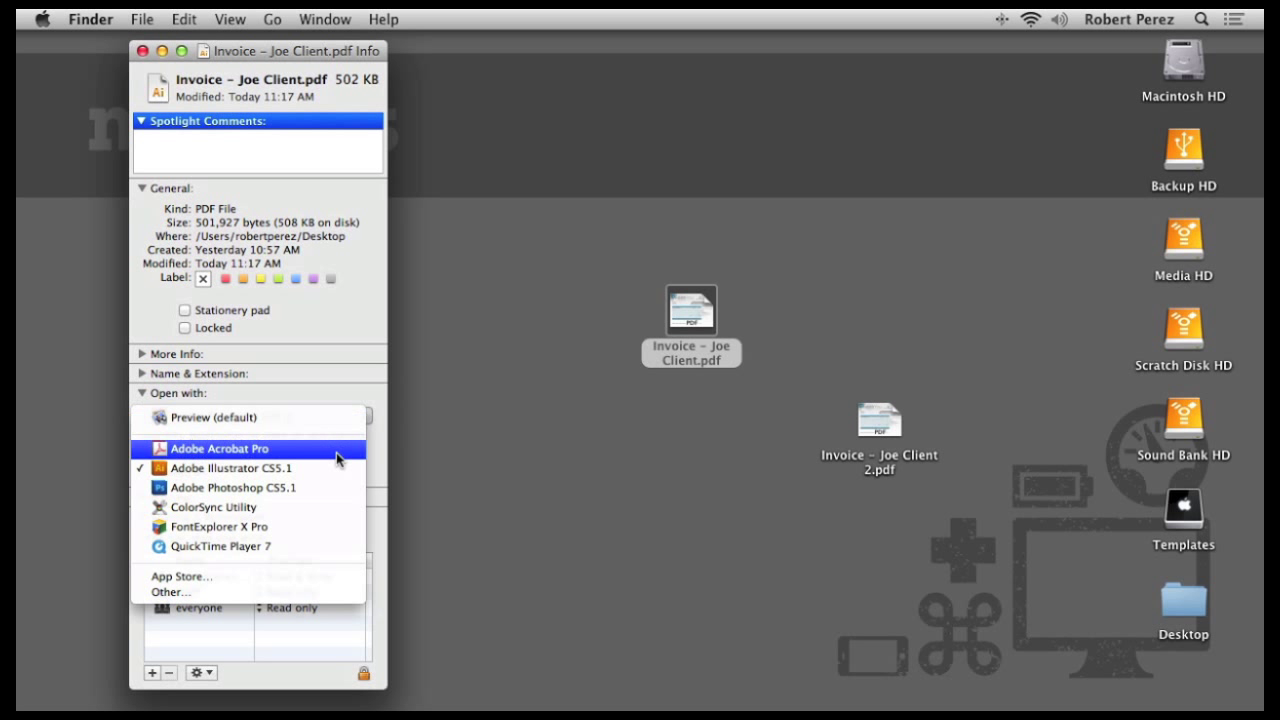
click(304, 594)
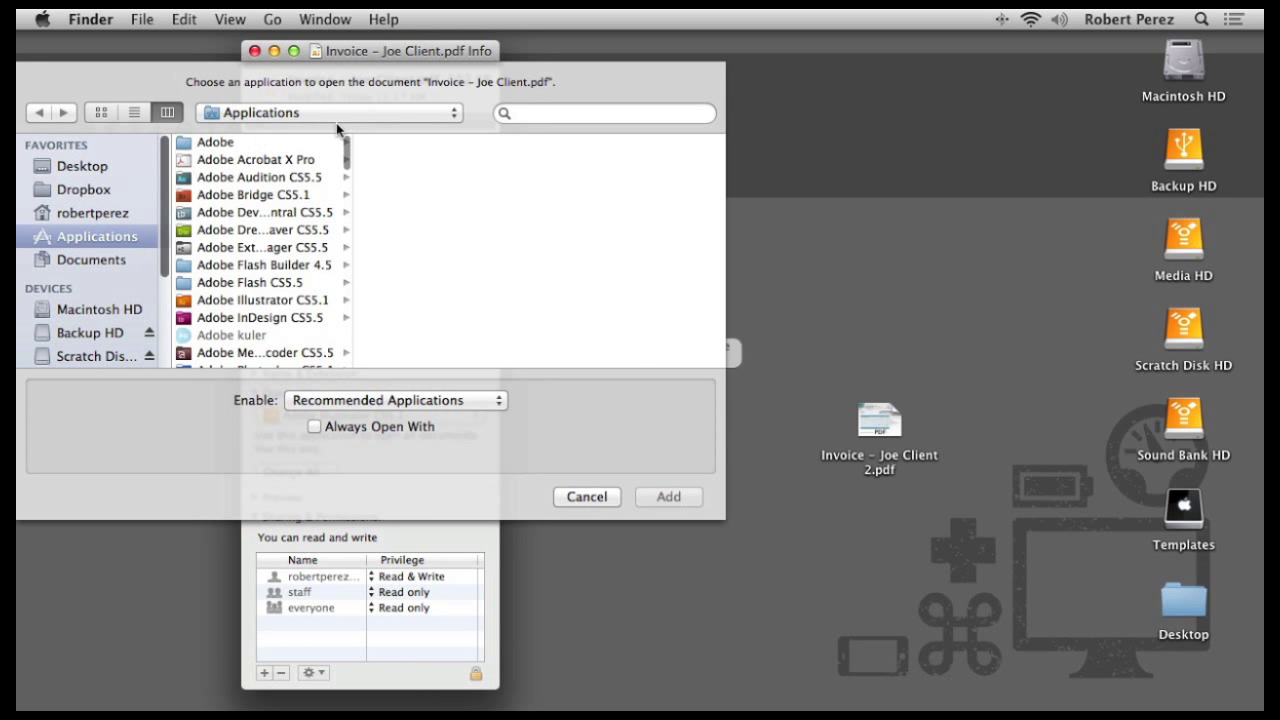
scroll(250, 280, down, 10)
scroll(250, 280, down, 5)
scroll(245, 275, up, 15)
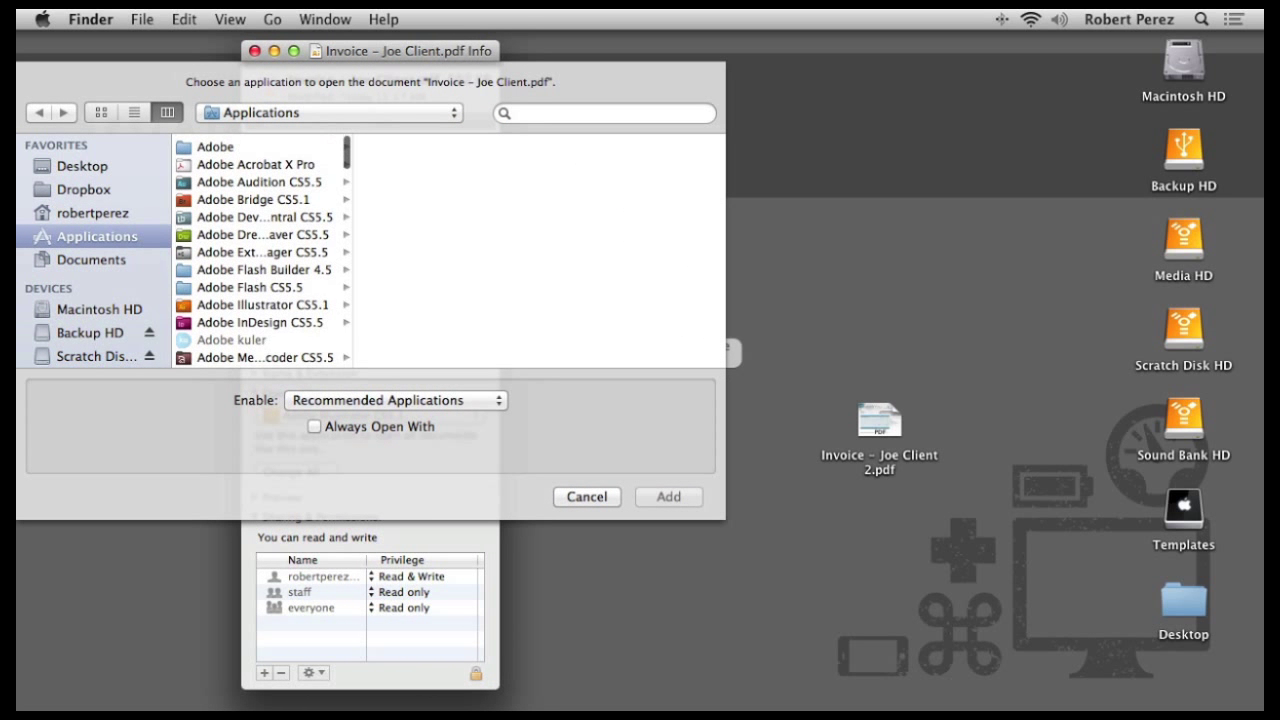
click(586, 496)
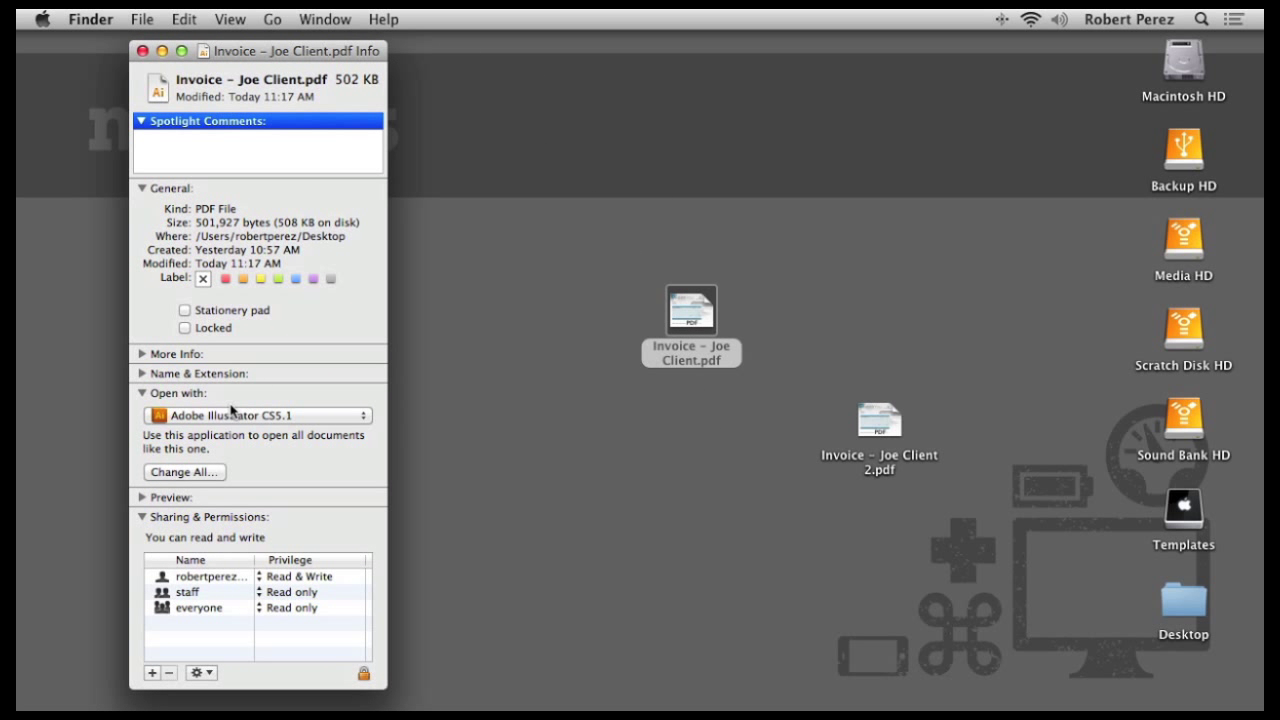
click(246, 416)
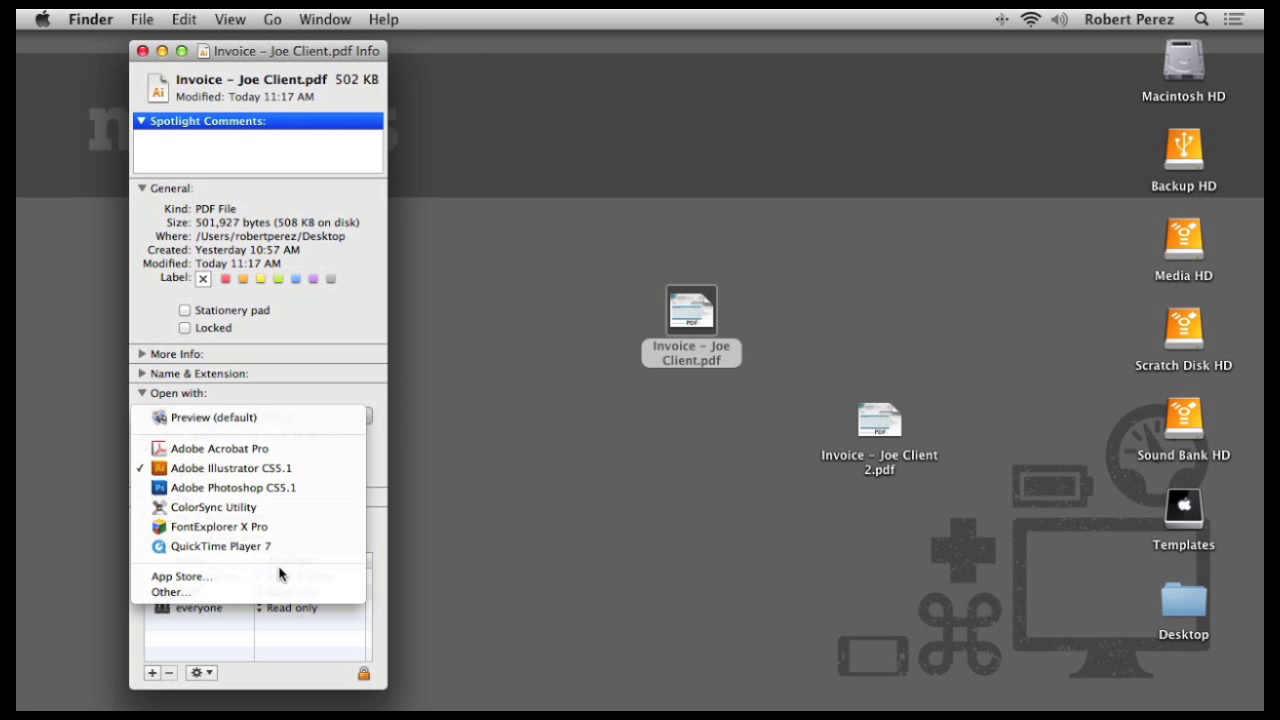
click(339, 577)
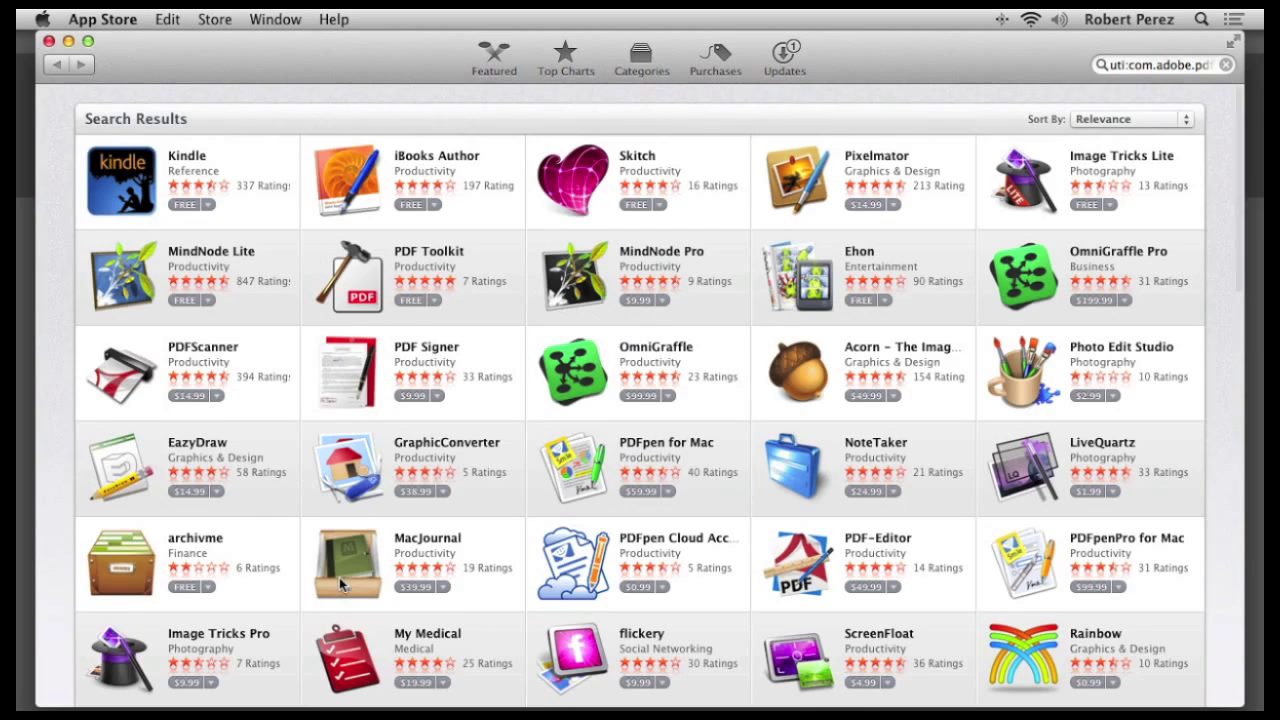
- Scroll down the App Store PDF results to entries like PDF Hero, PDF Nomad and PDF Assemble
scroll(638, 318, down, 5)
scroll(638, 320, down, 3)
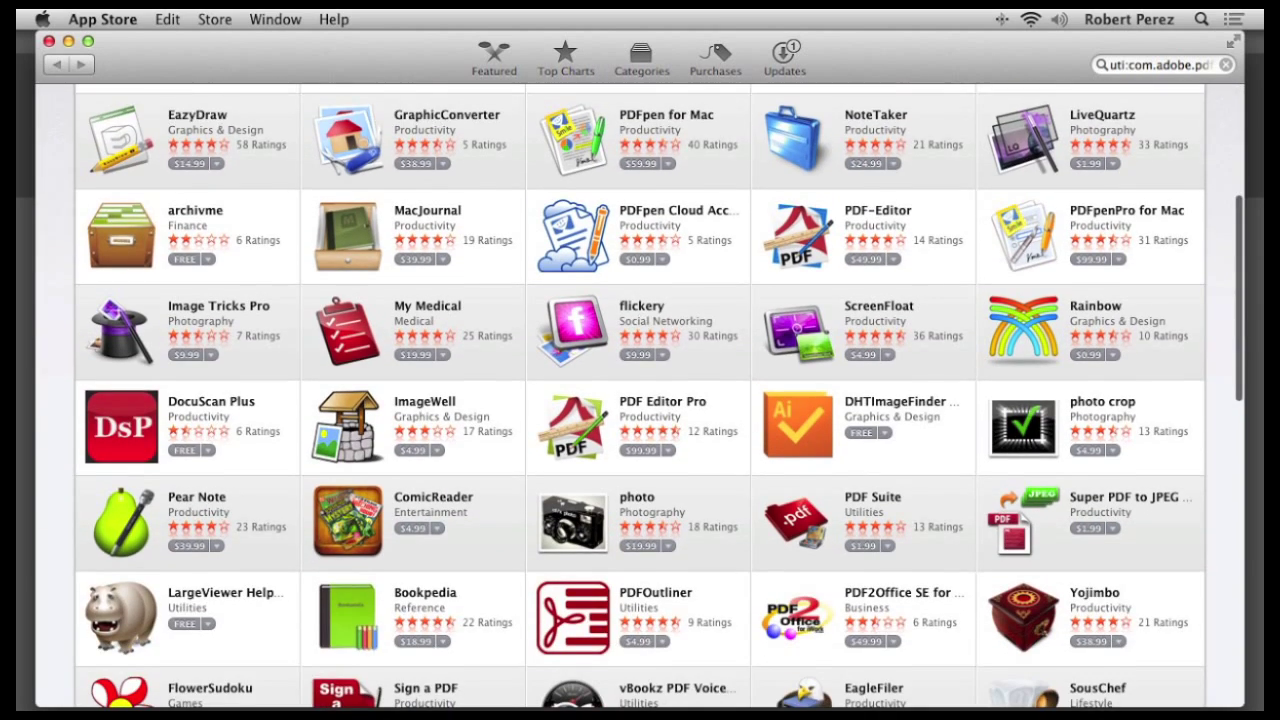
scroll(640, 323, down, 2)
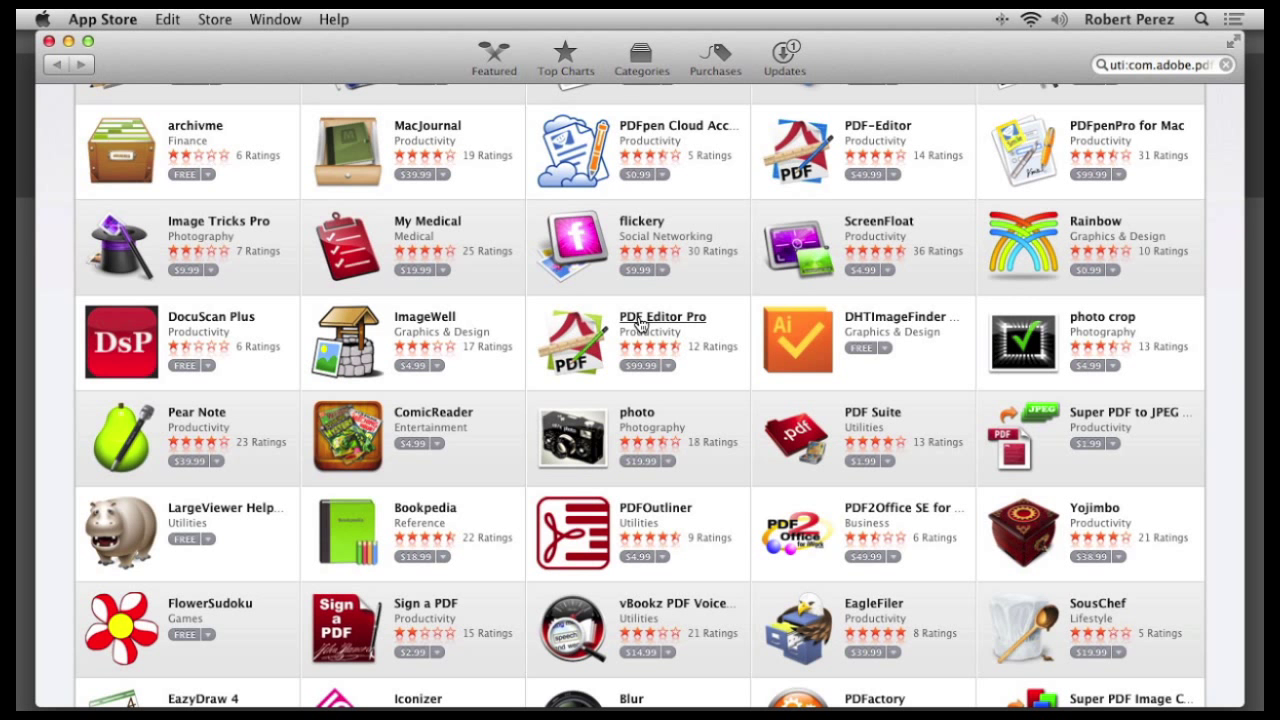
scroll(638, 322, down, 3)
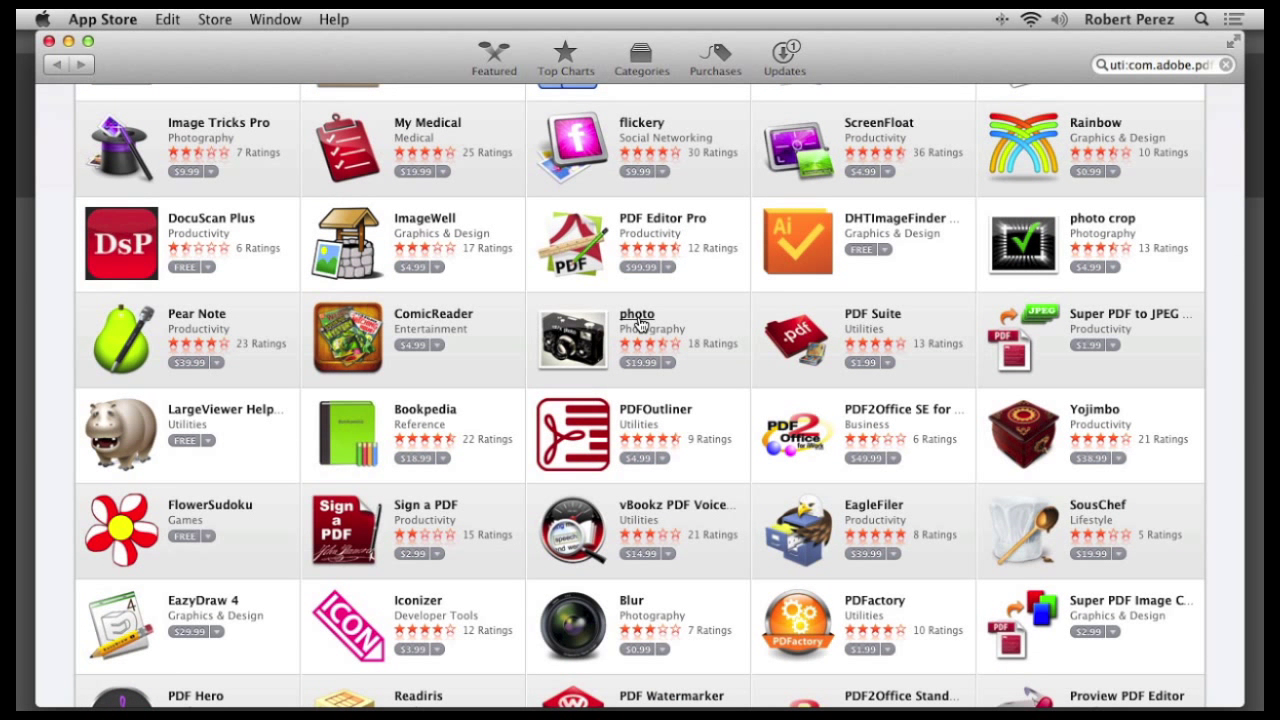
scroll(638, 322, down, 5)
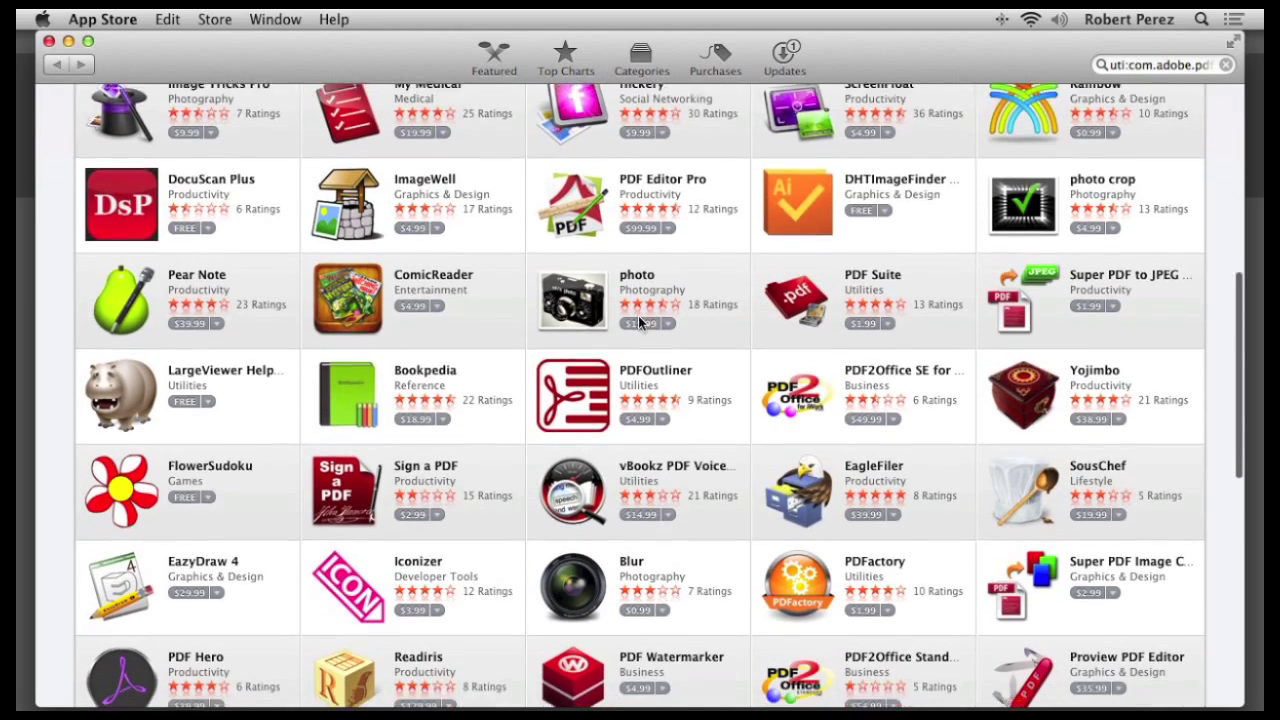
scroll(638, 322, down, 3)
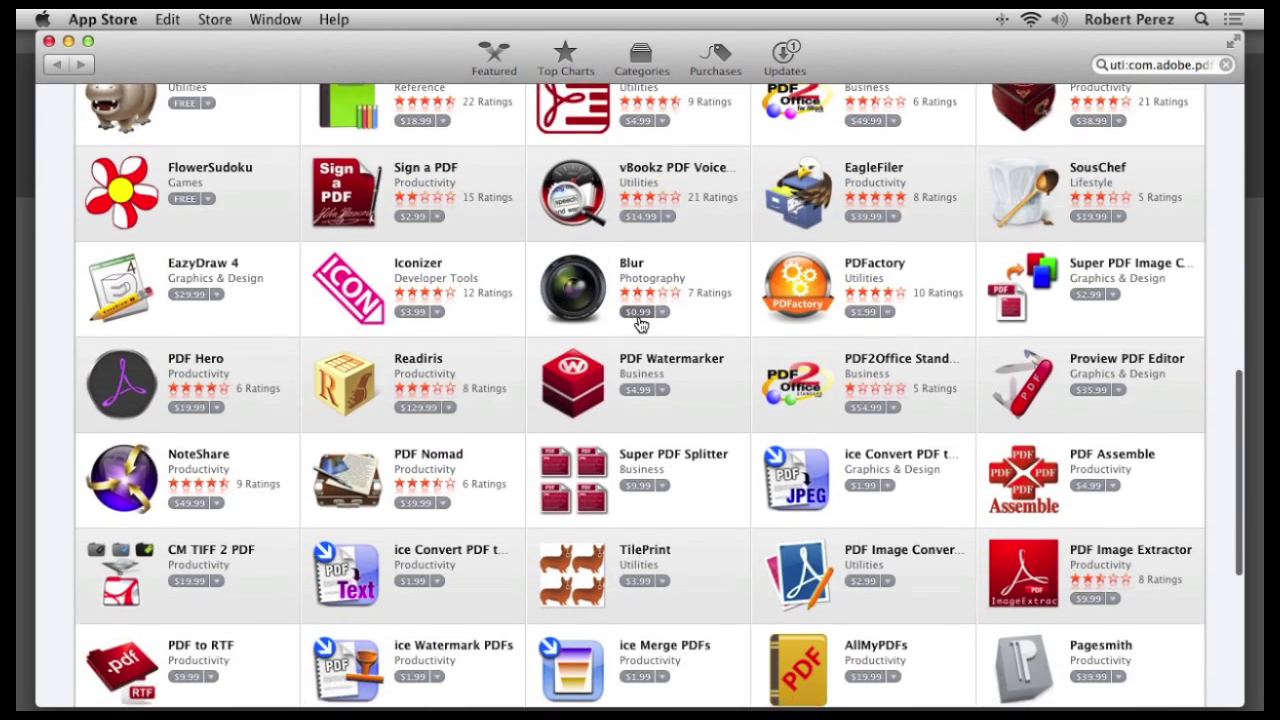